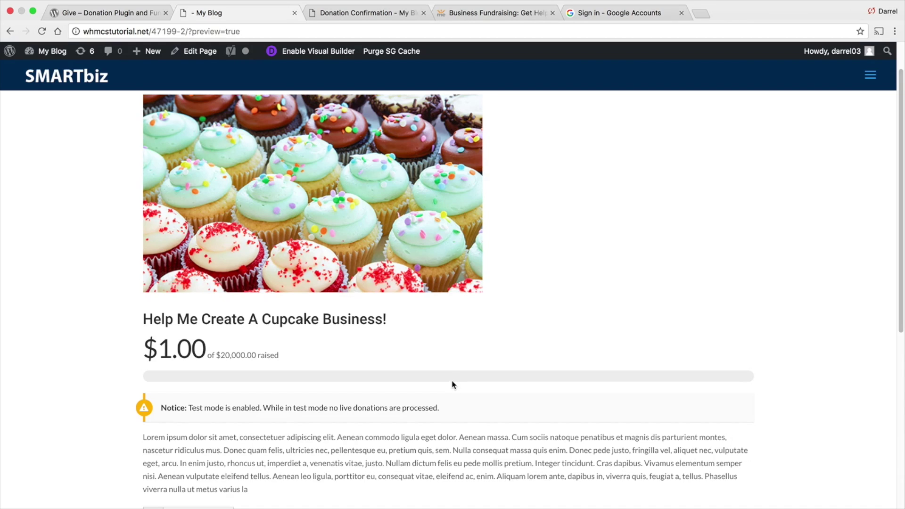
Review the cupcake business form, highlighting its $20,000.00 goal, campaign heading and $1.00 donation total
scroll(452, 380, down, 2)
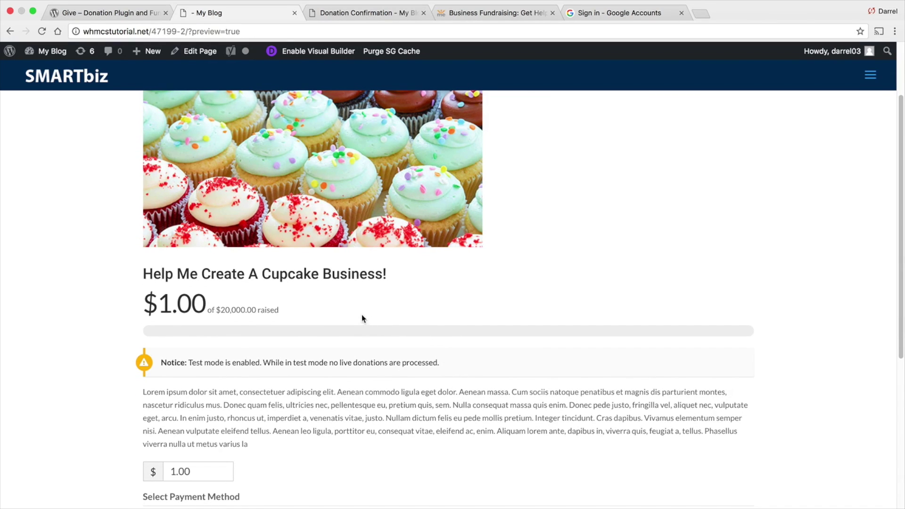
drag(283, 310, 204, 310)
scroll(204, 309, down, 2)
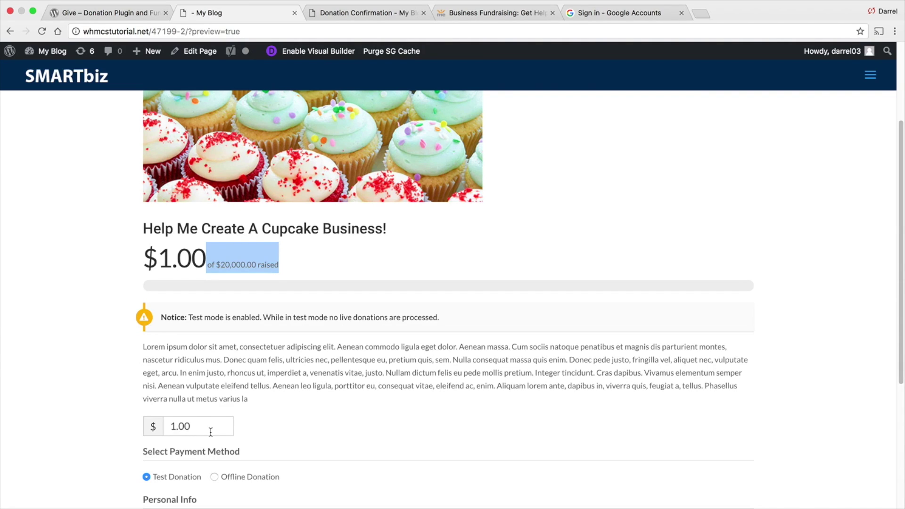
scroll(209, 420, down, 2)
click(267, 186)
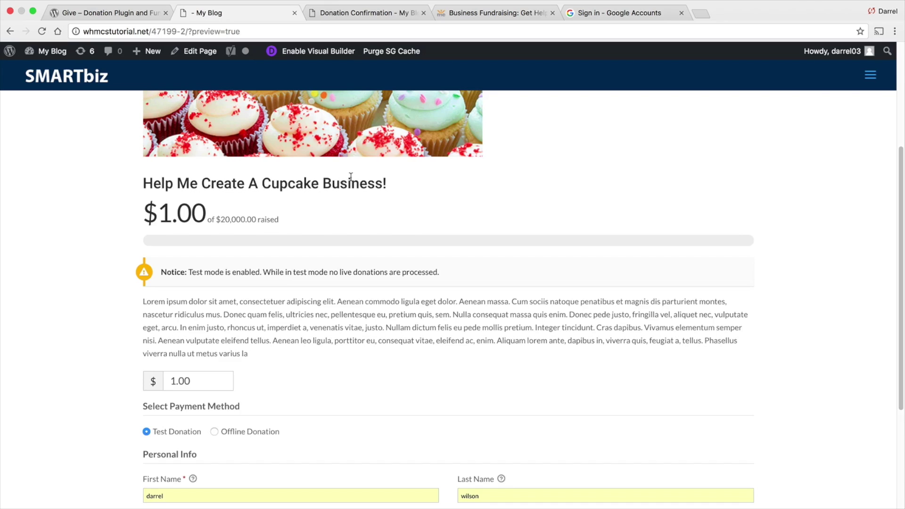
drag(396, 184, 143, 211)
scroll(246, 223, down, 2)
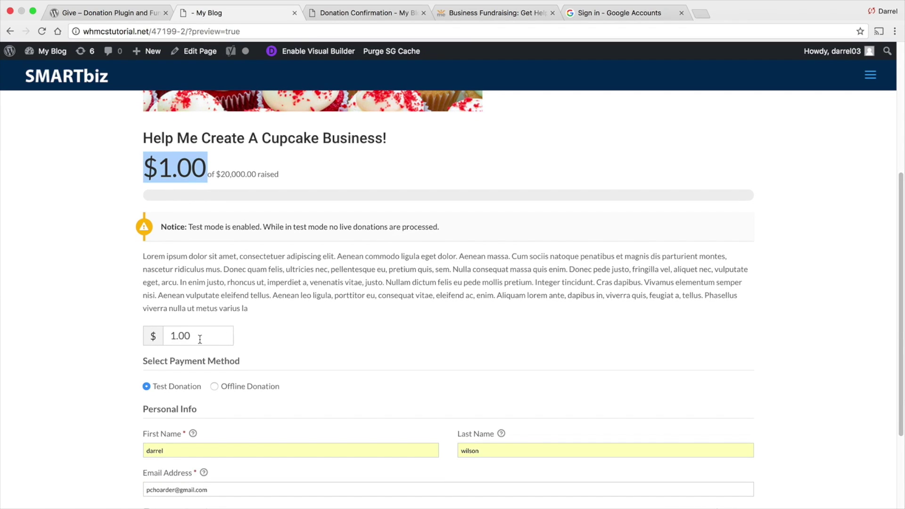
scroll(202, 340, down, 5)
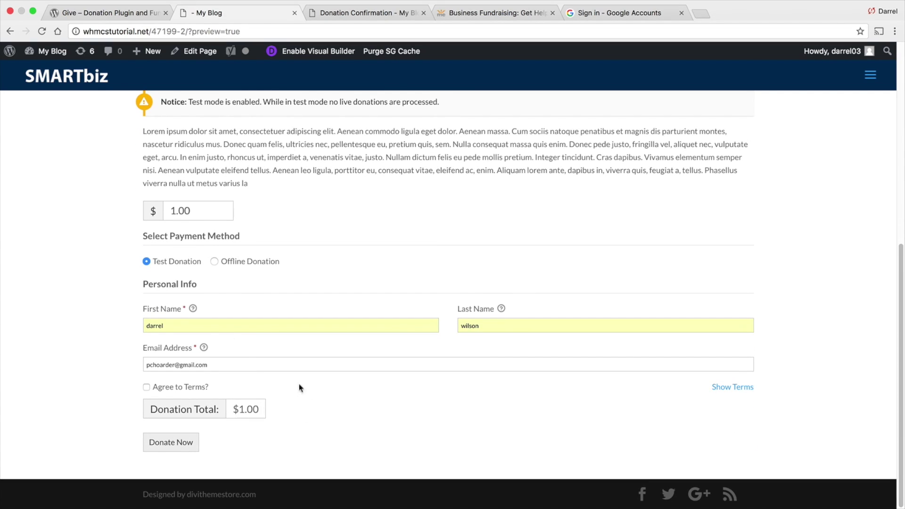
drag(258, 411, 233, 411)
Submit the $1.00 test donation with the terms accepted, then move to the GoFundMe page
click(186, 441)
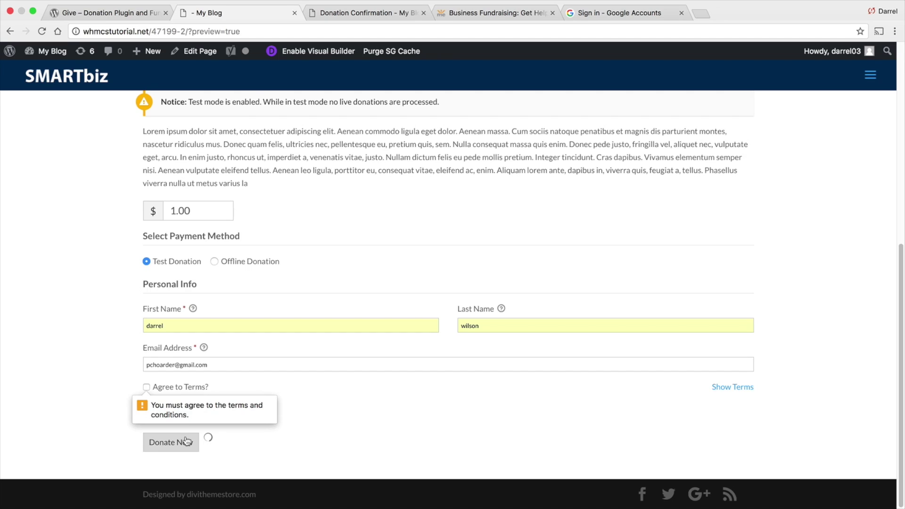
click(174, 390)
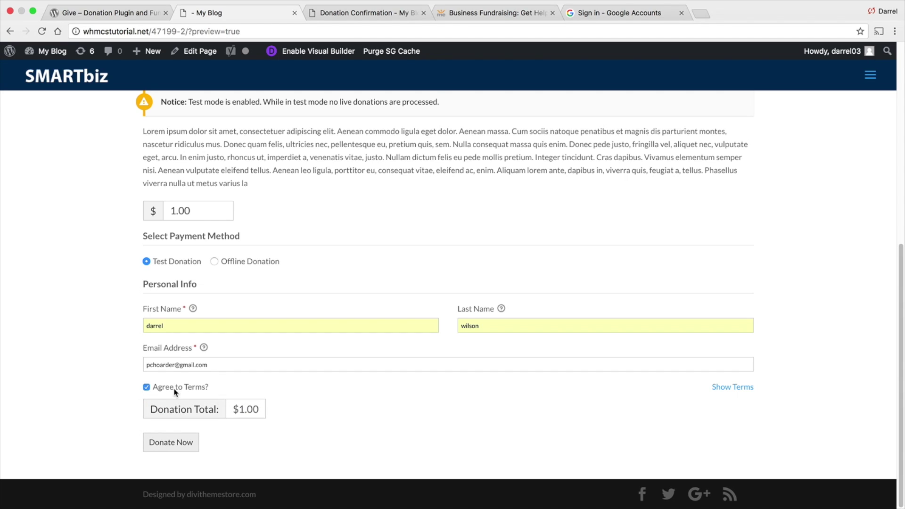
click(177, 443)
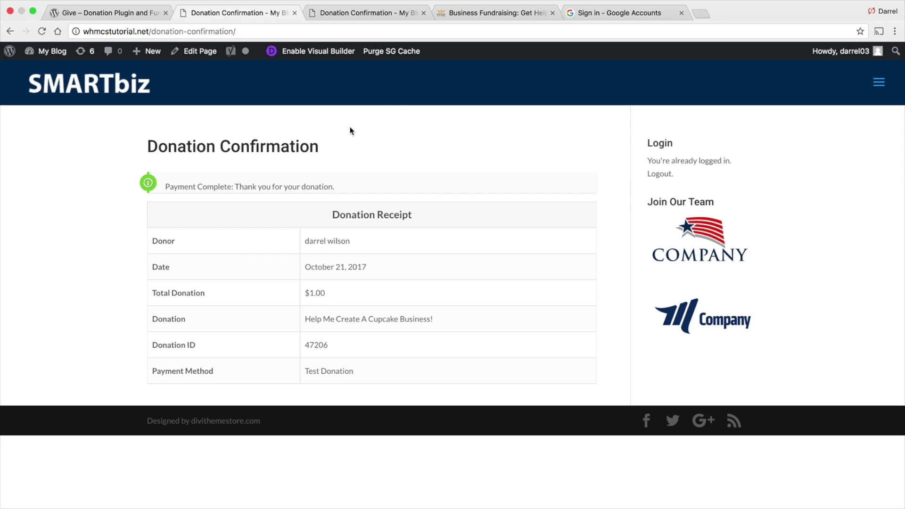
click(472, 13)
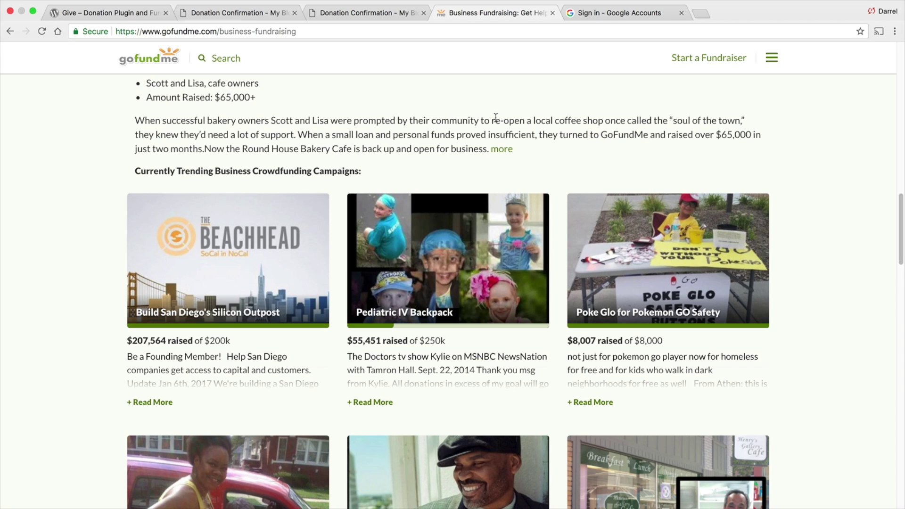
Scroll through GoFundMe's business fundraising campaigns
scroll(493, 114, down, 1)
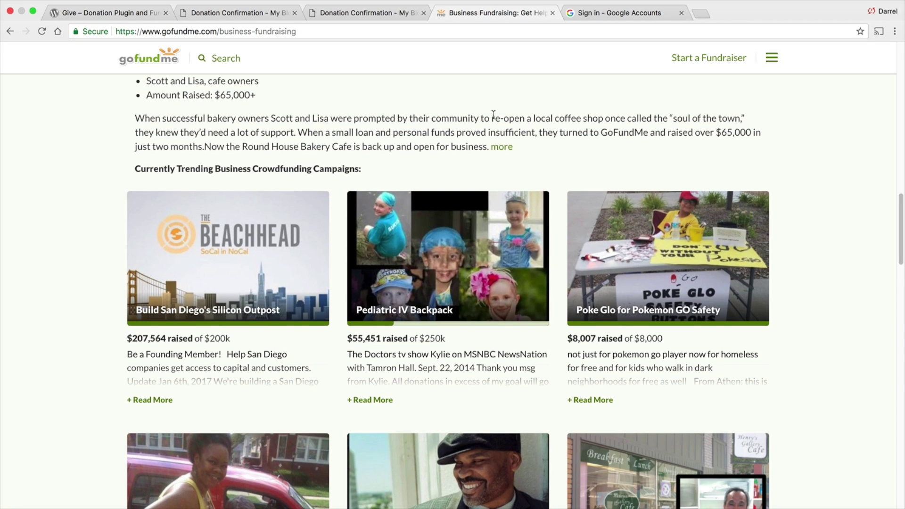
scroll(491, 111, down, 2)
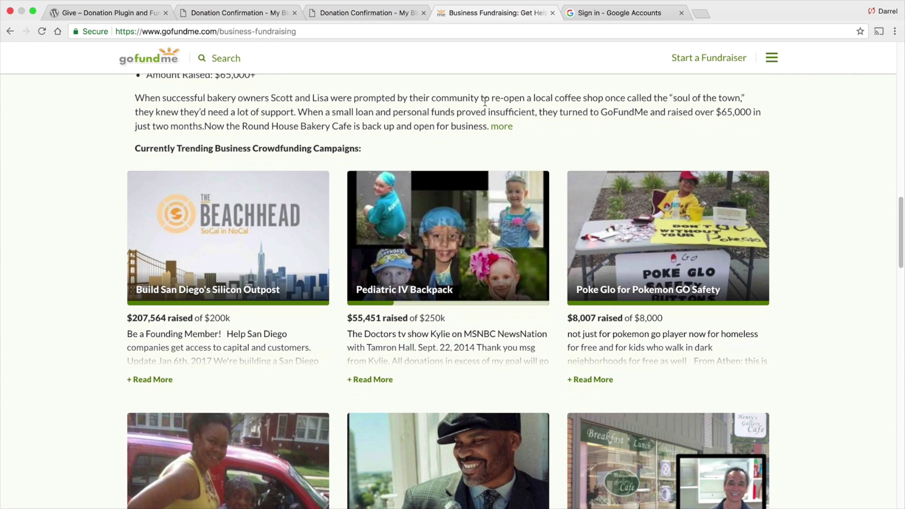
scroll(485, 103, down, 1)
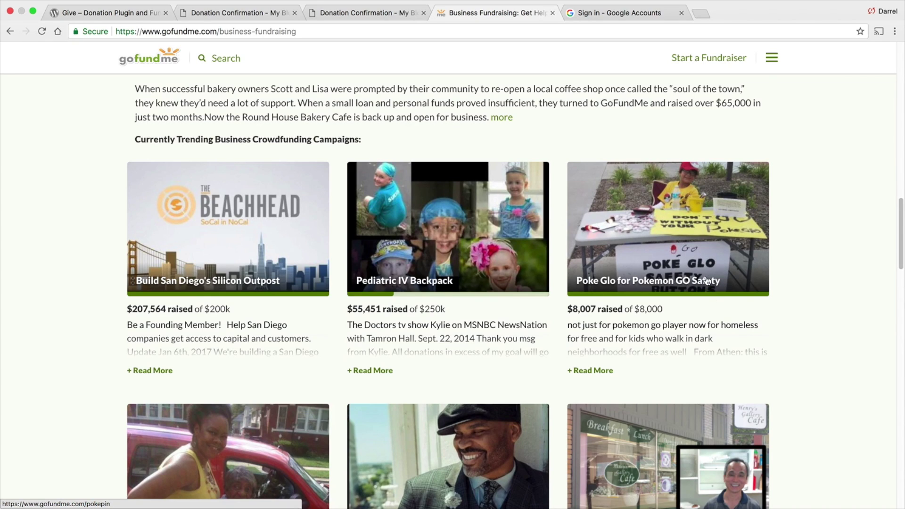
scroll(708, 274, down, 5)
scroll(705, 264, down, 10)
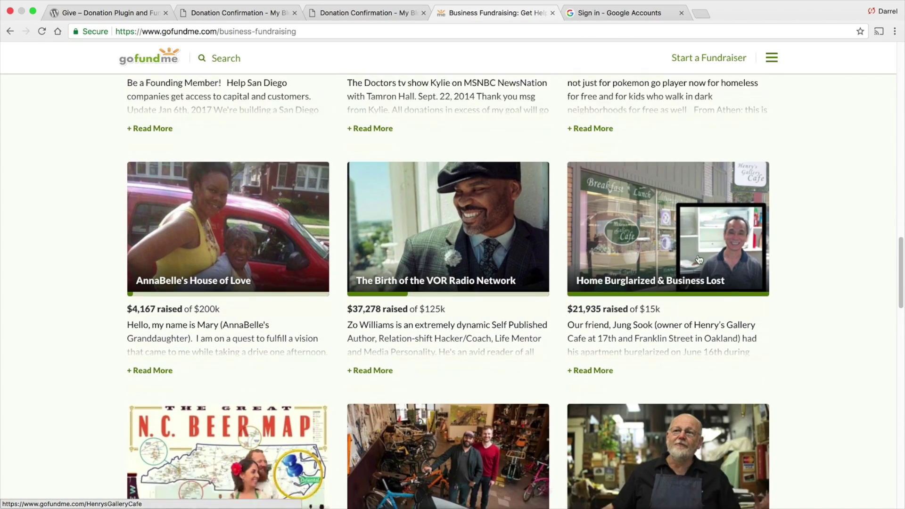
scroll(694, 269, down, 4)
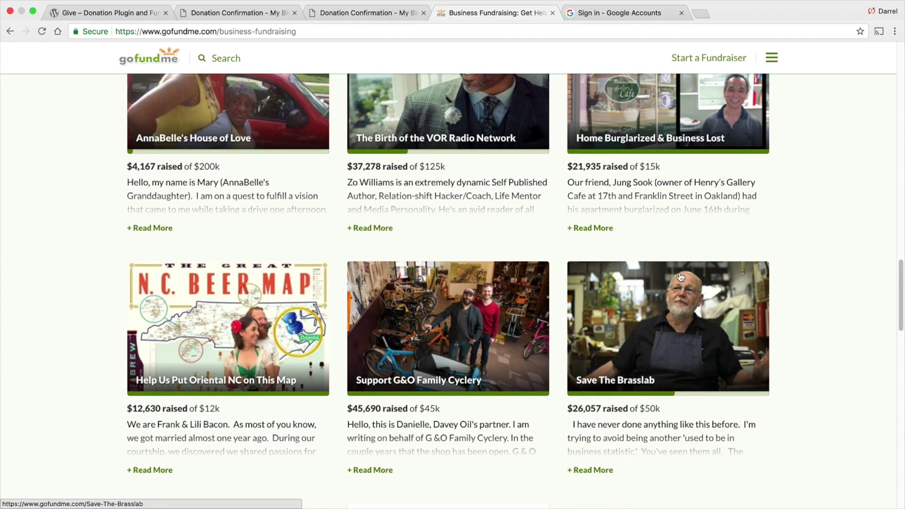
scroll(681, 277, down, 5)
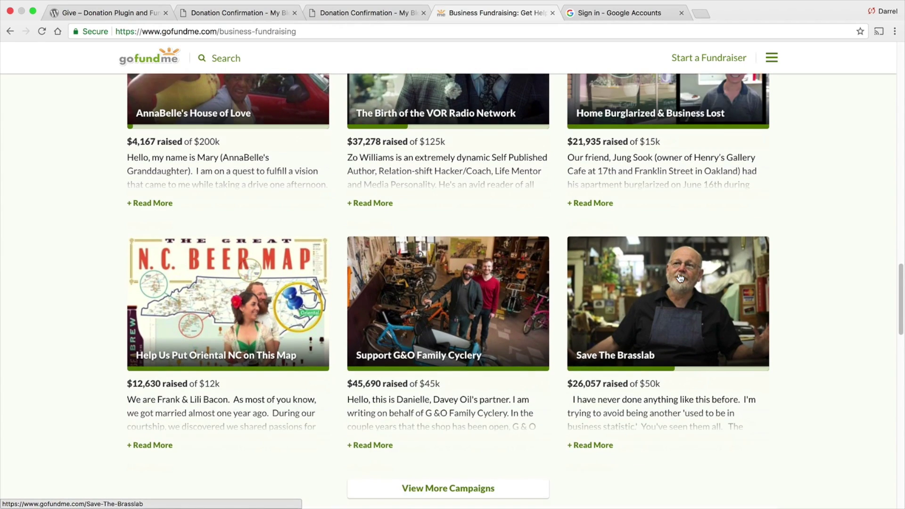
scroll(680, 274, down, 4)
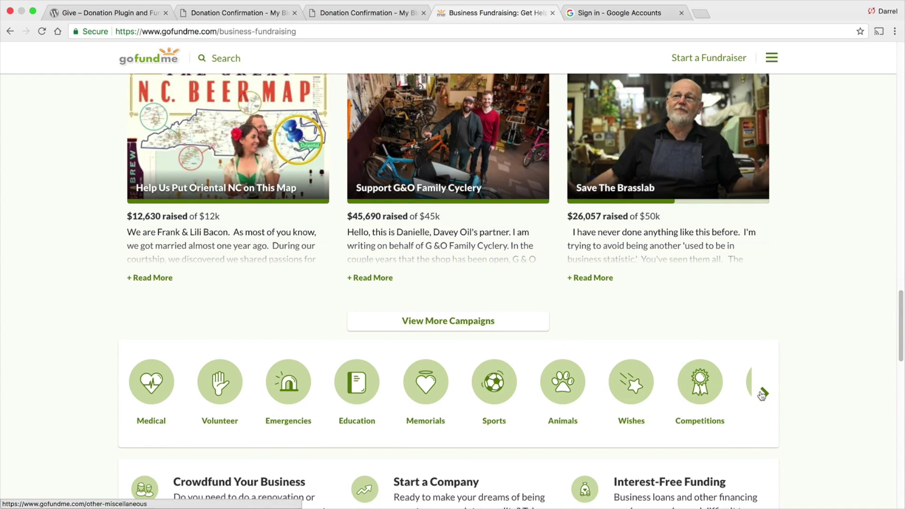
Browse the Competitions fundraising category, then return to the business fundraising page
click(711, 390)
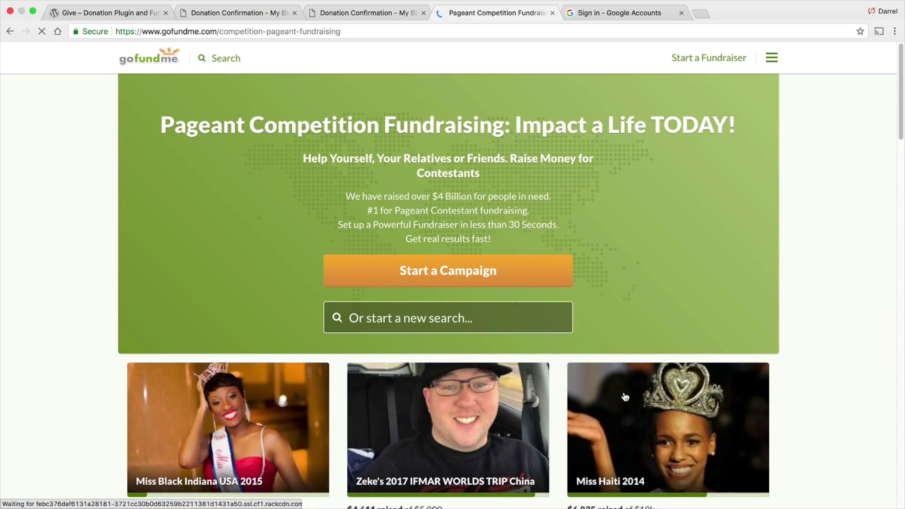
scroll(627, 376, down, 4)
scroll(624, 366, down, 2)
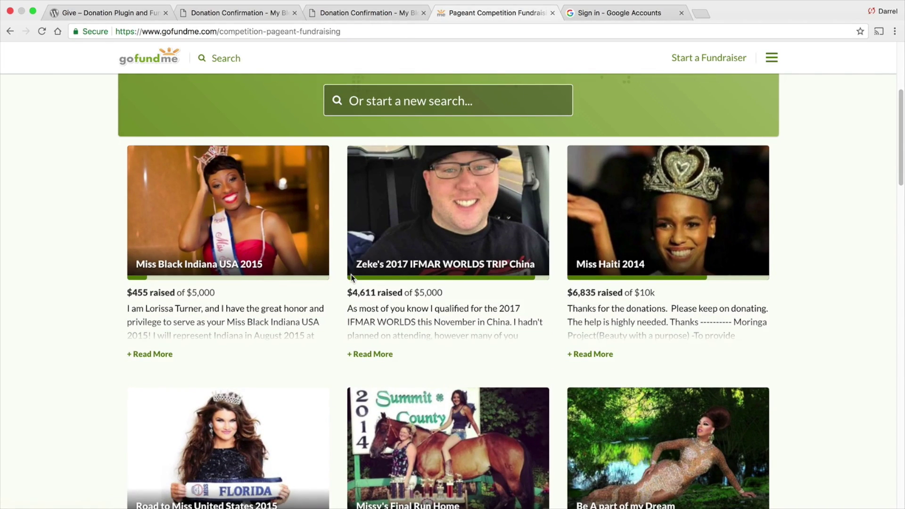
scroll(351, 278, down, 3)
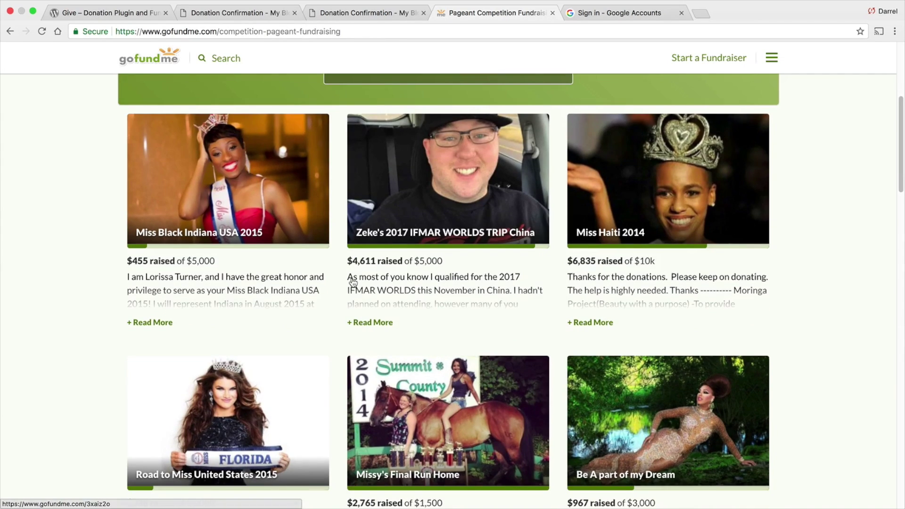
key(super+bracketleft)
Open the Wishes category and highlight the speeding-ticket campaign's raised amount
scroll(425, 351, down, 1)
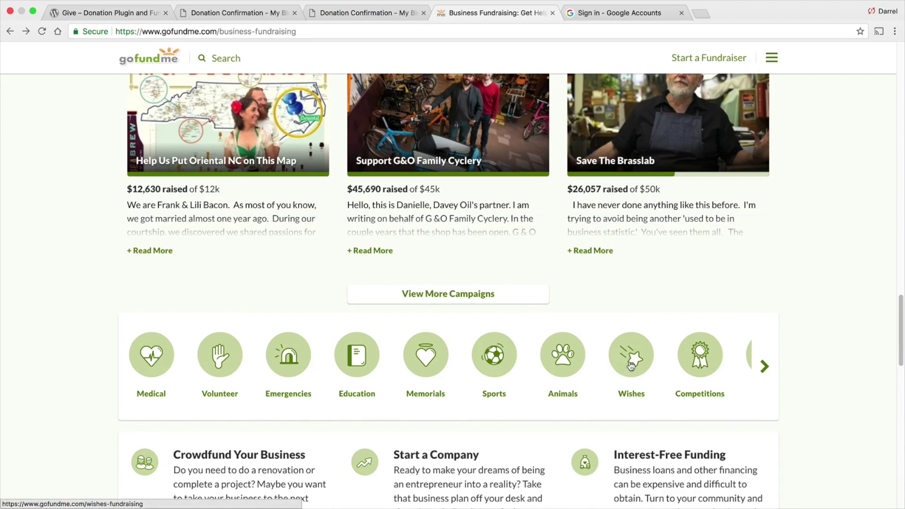
click(636, 355)
scroll(636, 351, down, 4)
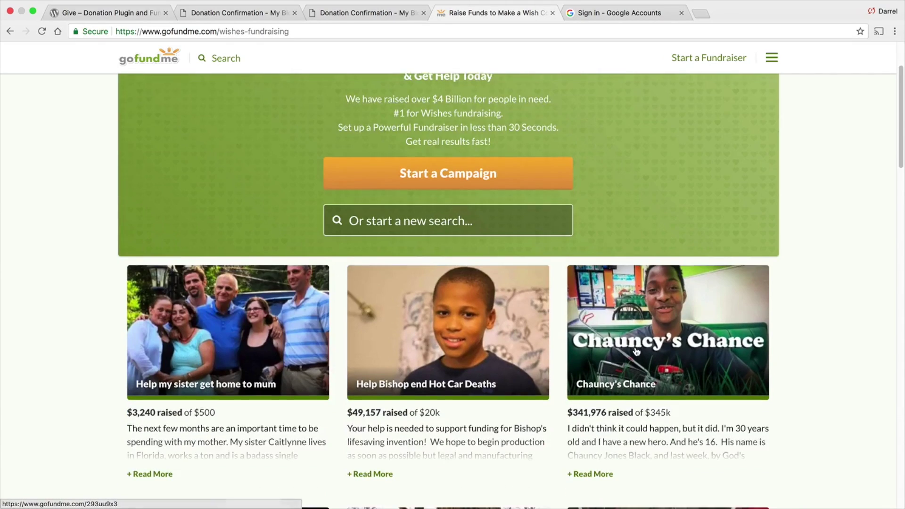
scroll(646, 377, down, 3)
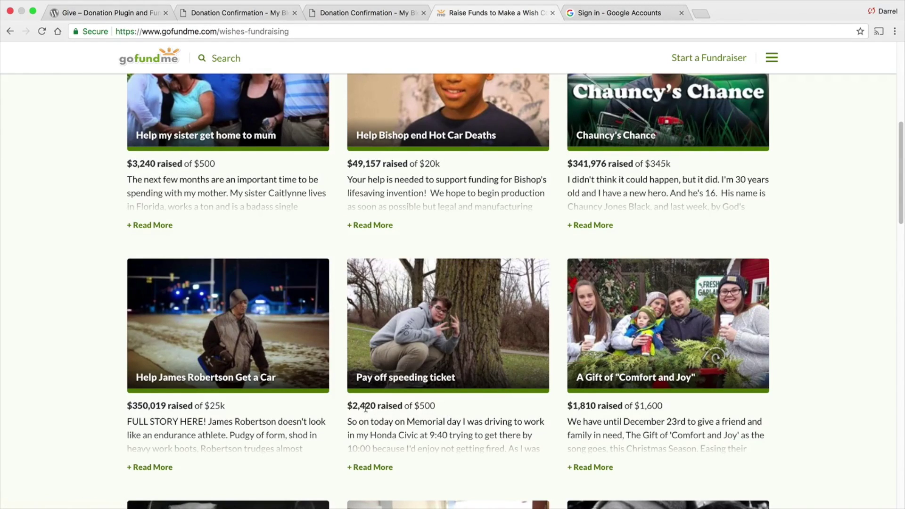
drag(378, 405, 351, 405)
drag(439, 405, 413, 405)
Look over more Wishes campaign cards, then return to the donation confirmation tab
scroll(411, 405, down, 1)
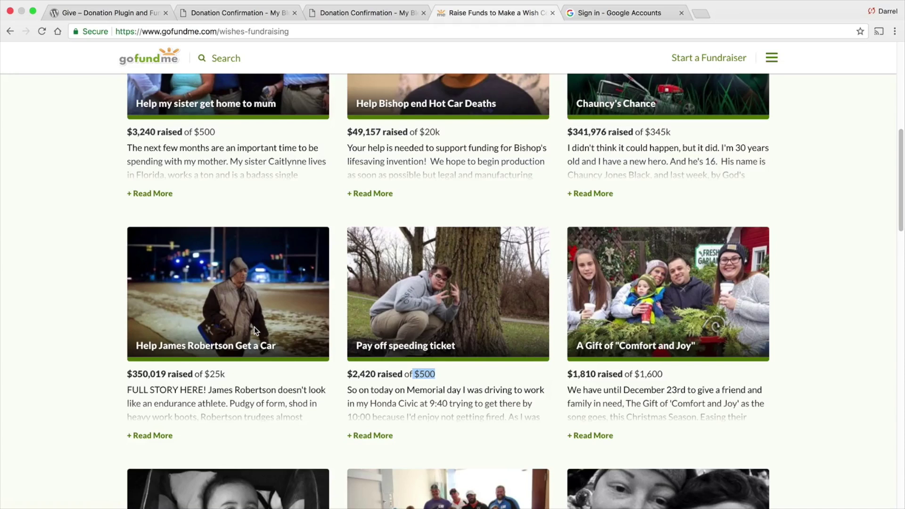
drag(240, 383, 105, 358)
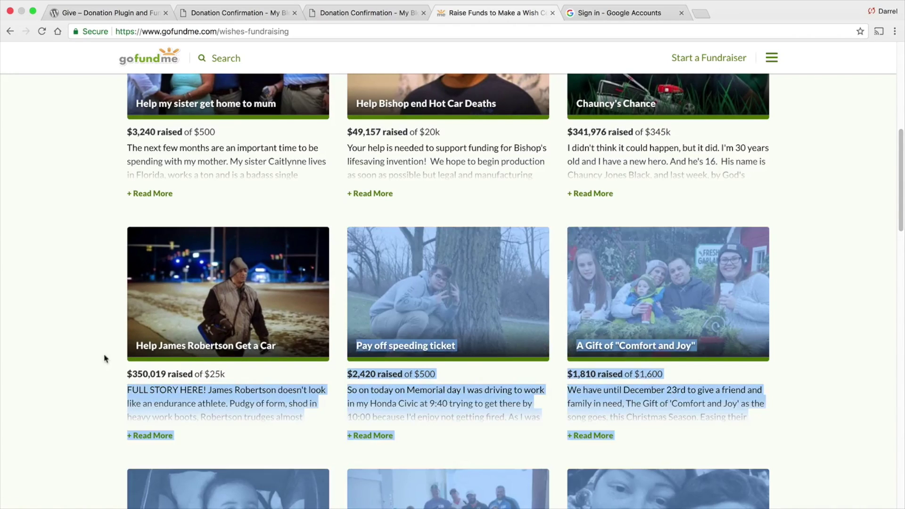
click(104, 359)
scroll(116, 362, down, 3)
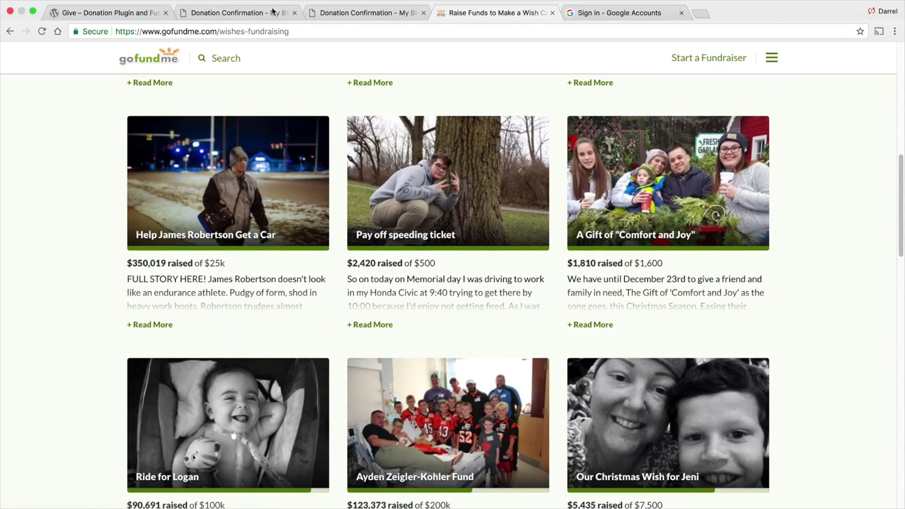
click(308, 13)
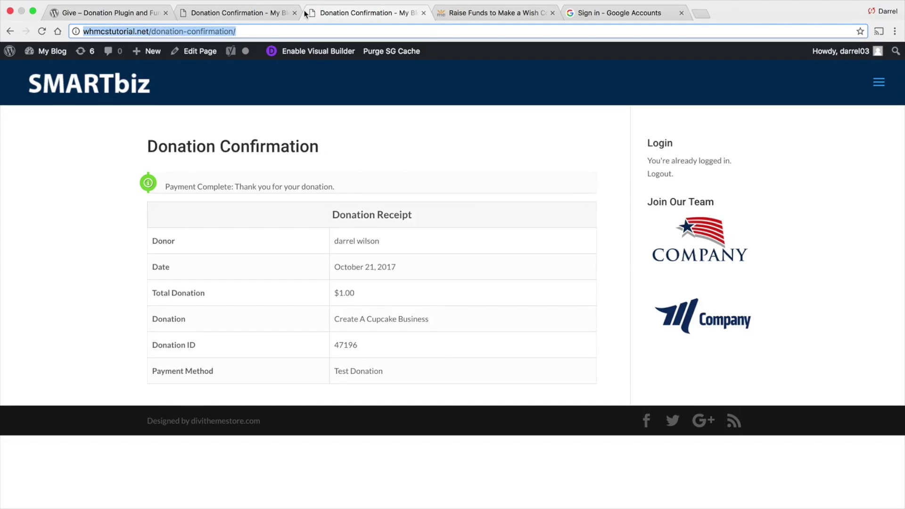
Check the Give plugin page on WordPress.org, then open the blog's admin Dashboard from the receipt
click(229, 13)
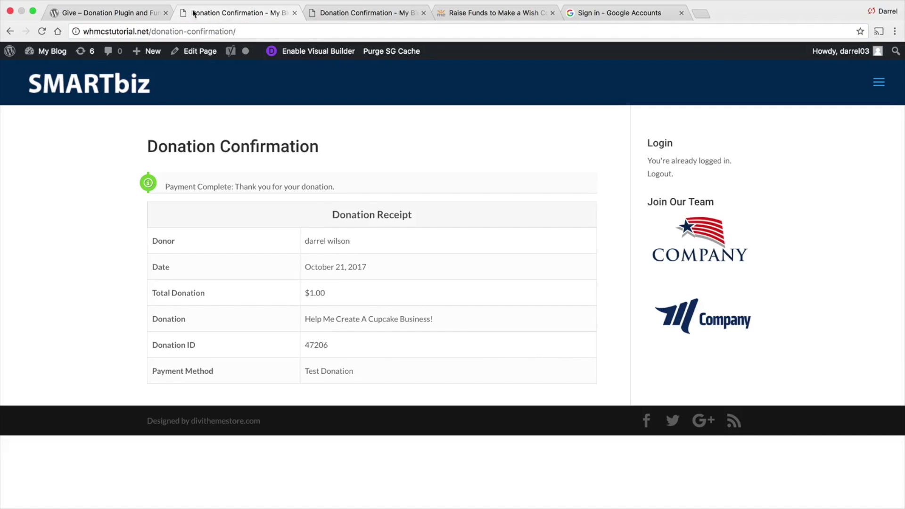
click(139, 14)
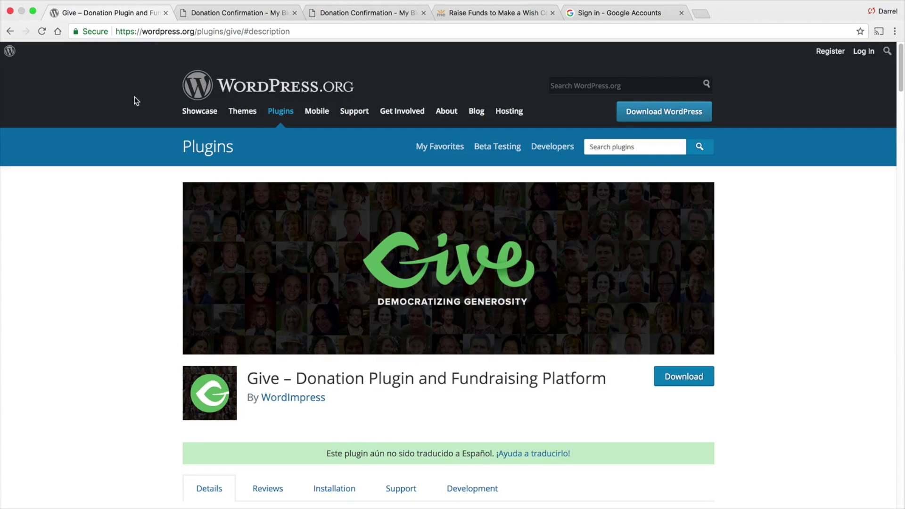
click(233, 16)
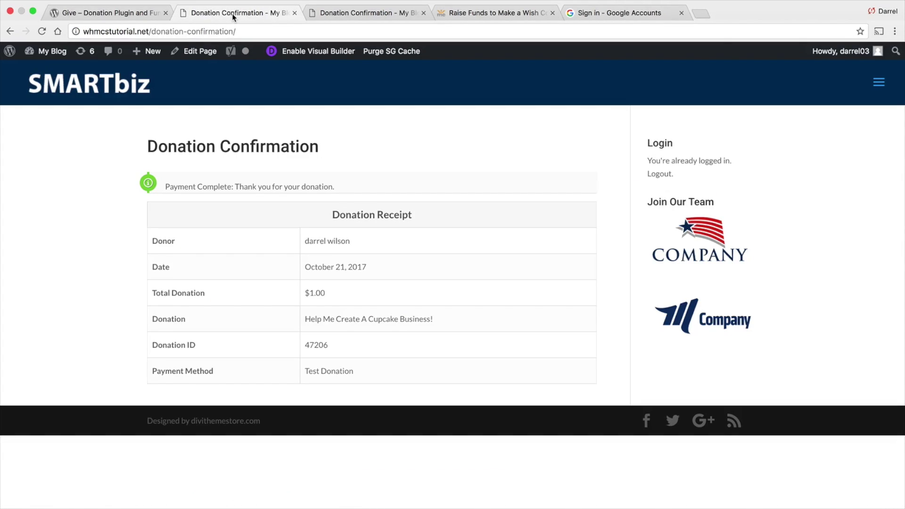
mouse_move(49, 52)
click(52, 71)
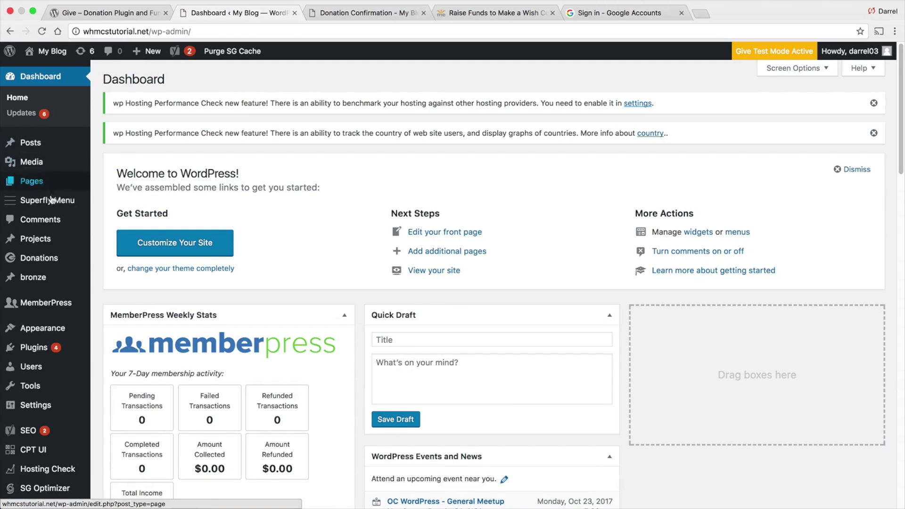
Search Add Plugins for 'give' and confirm the Give donation plugin shows as Active
mouse_move(50, 348)
click(116, 365)
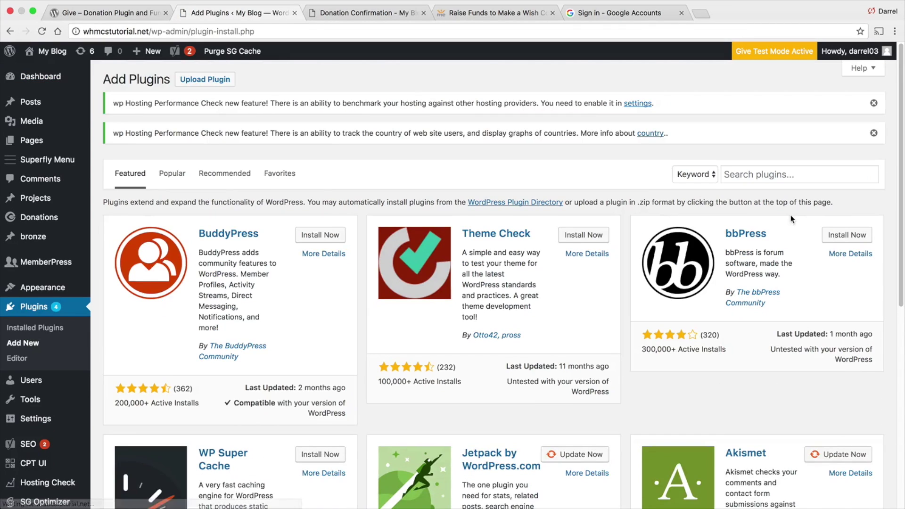
click(792, 170)
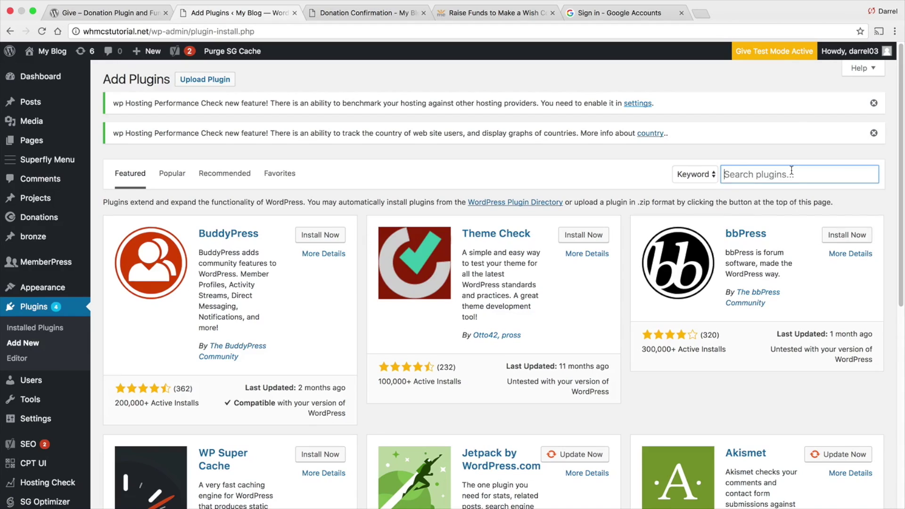
text(give)
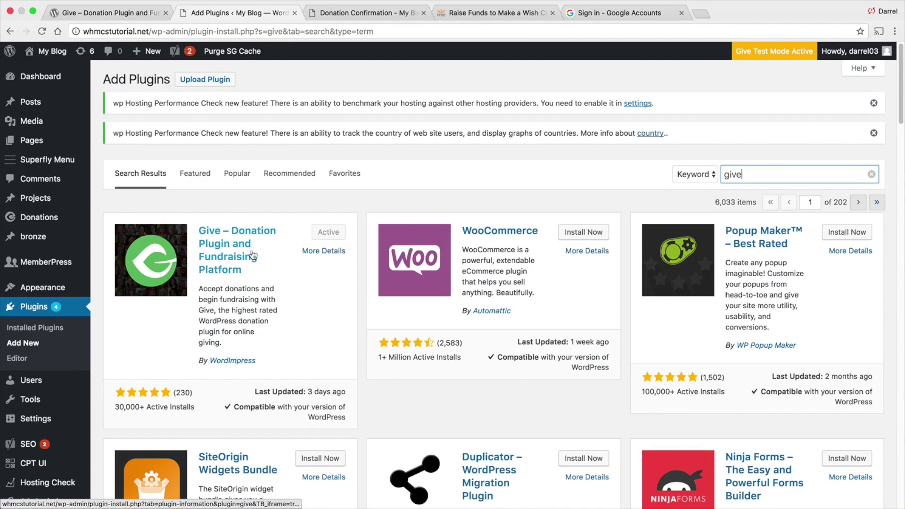
drag(173, 395, 148, 401)
click(267, 363)
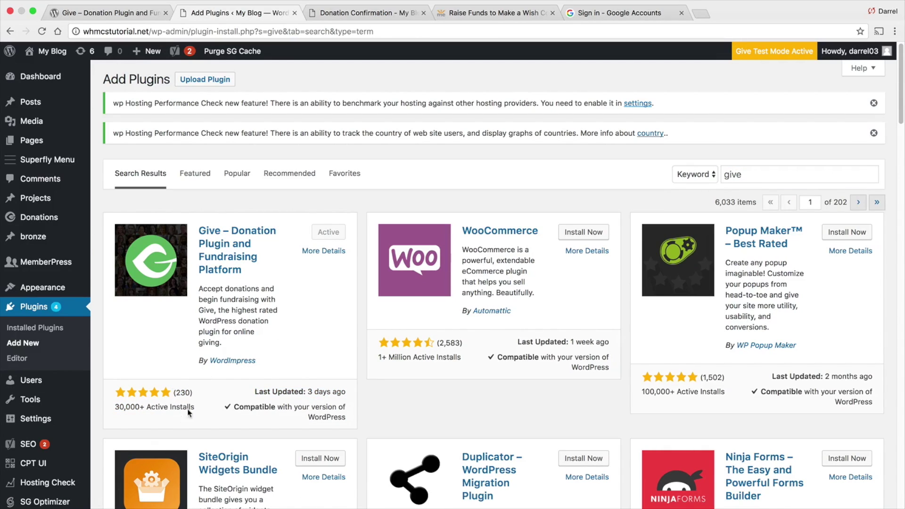
mouse_move(65, 130)
mouse_move(49, 224)
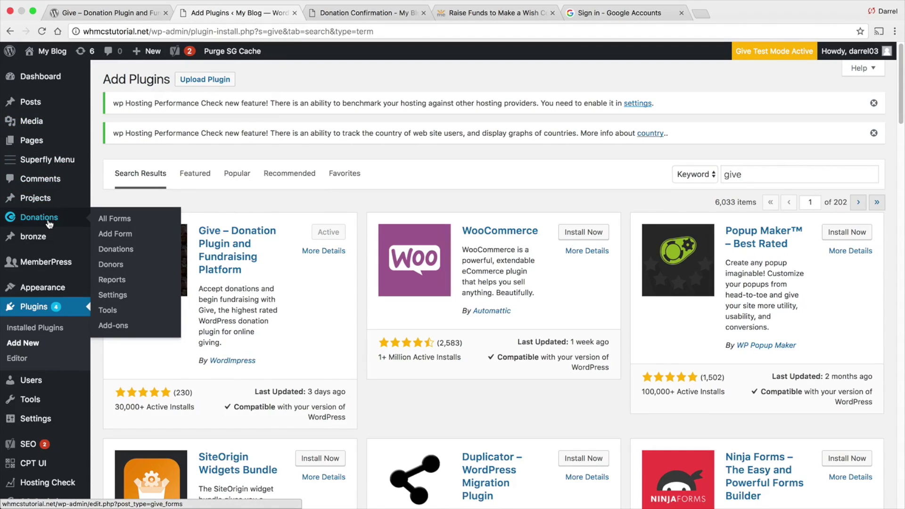
Add a new Give donation form from All Forms and title it 'Pattywacks Fever'
click(114, 221)
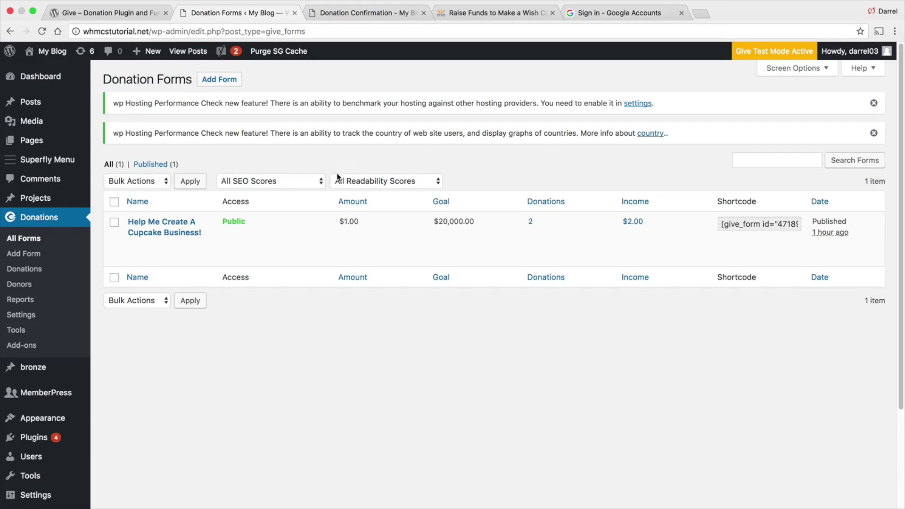
click(222, 80)
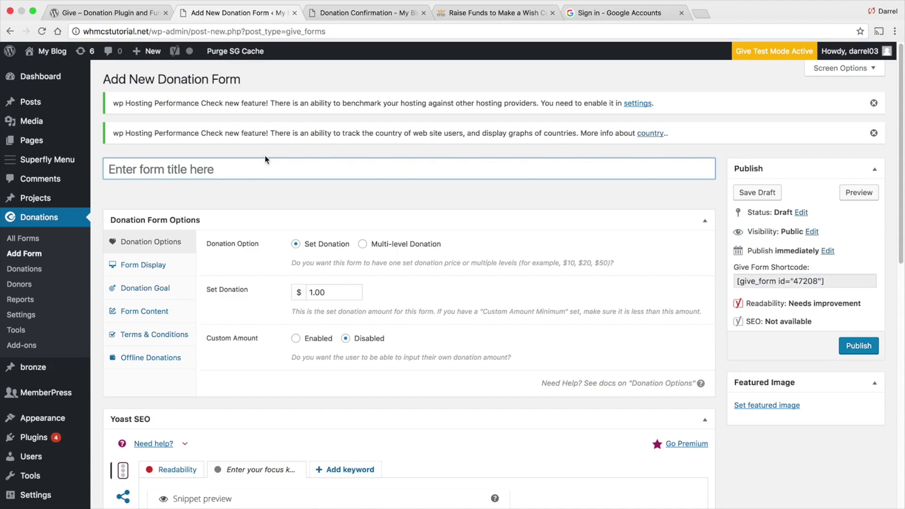
text(Pattywacks Fever)
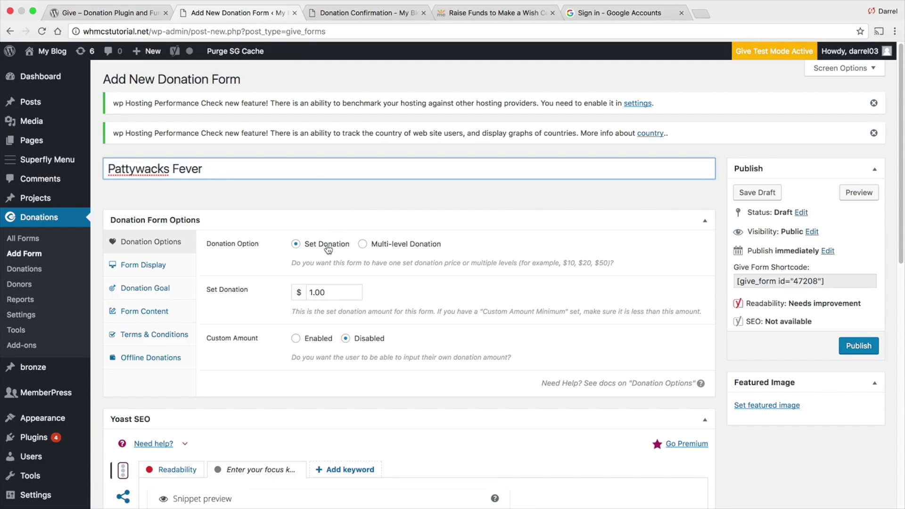
Enable custom amounts with a 1.00 minimum and switch the form to Multi-level Donation
scroll(397, 253, down, 1)
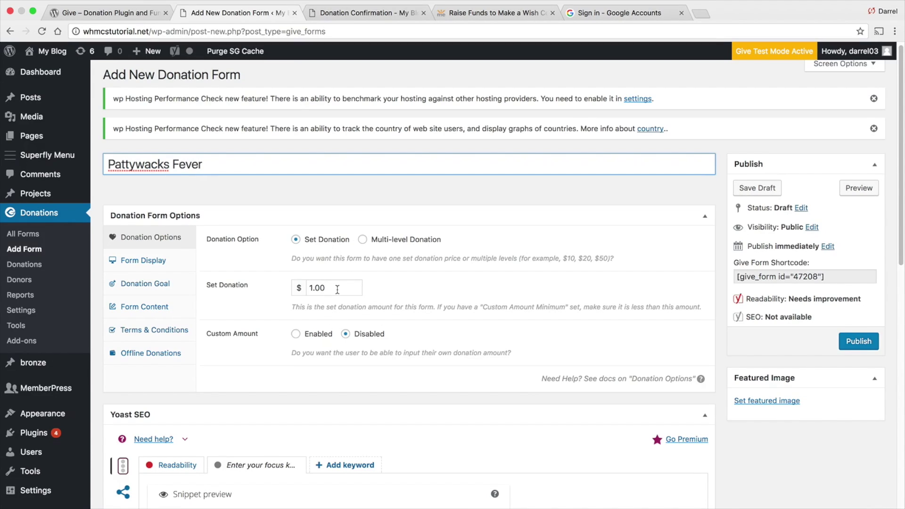
click(314, 335)
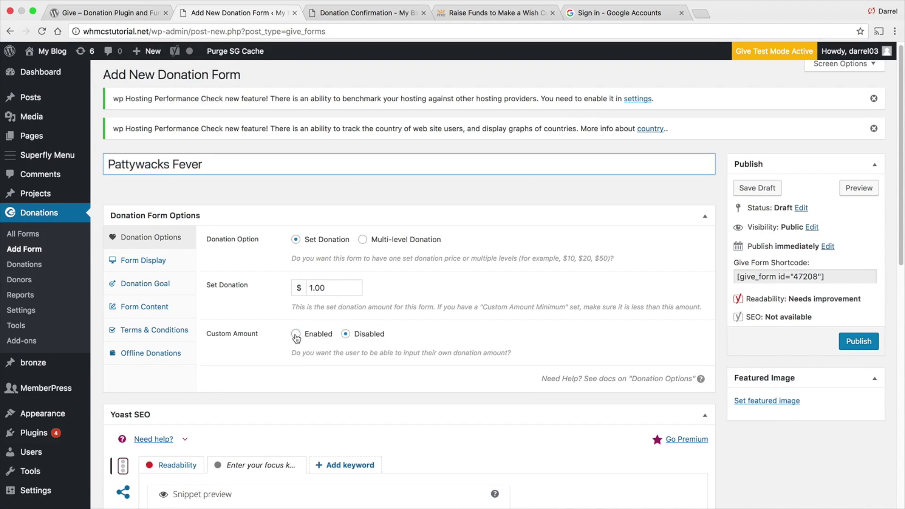
scroll(349, 342, down, 1)
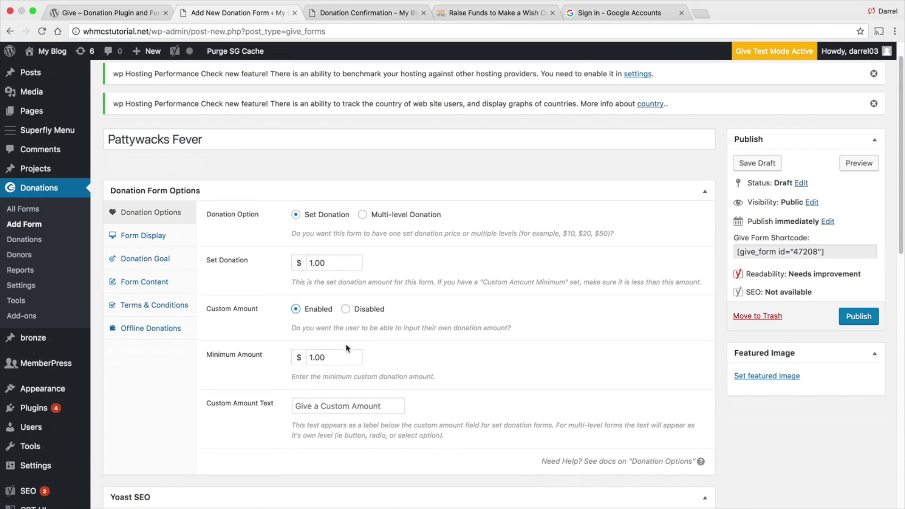
click(321, 357)
double_click(321, 357)
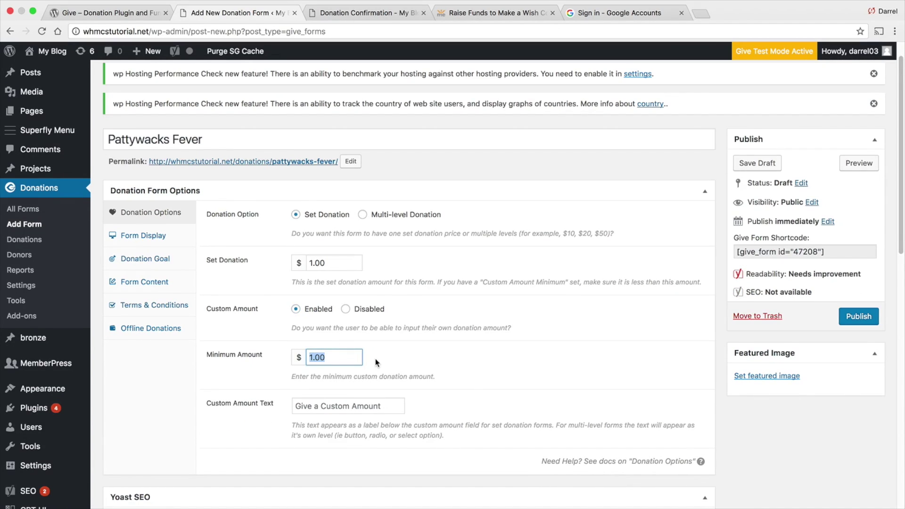
click(362, 215)
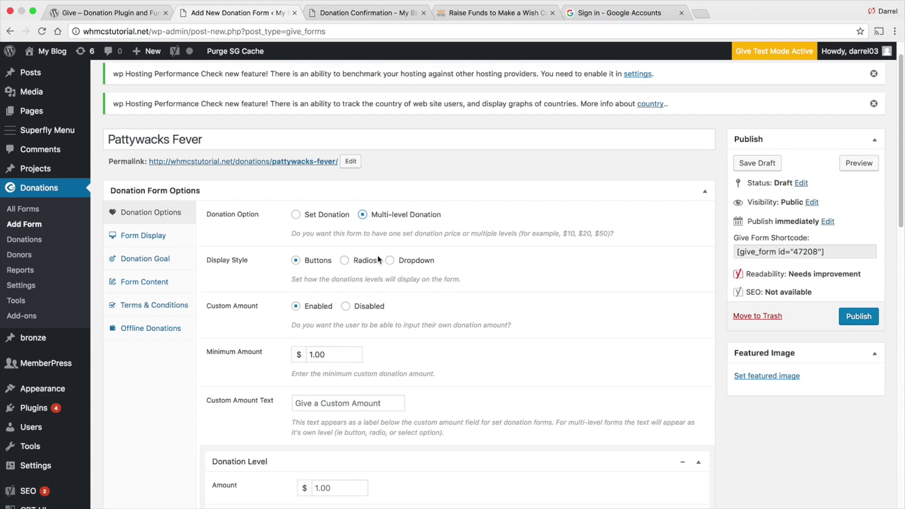
Set the first donation level to $10.00 labelled 'Beginner', fixing the misspelling
scroll(375, 251, down, 3)
scroll(376, 254, down, 1)
click(351, 351)
key(BackSpace)
key(BackSpace)
key(BackSpace)
key(BackSpace)
text(10.00)
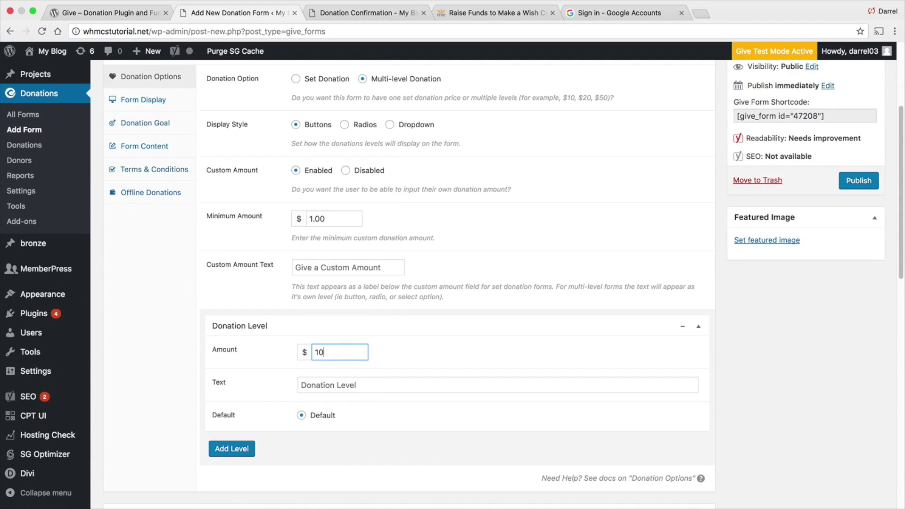
click(374, 390)
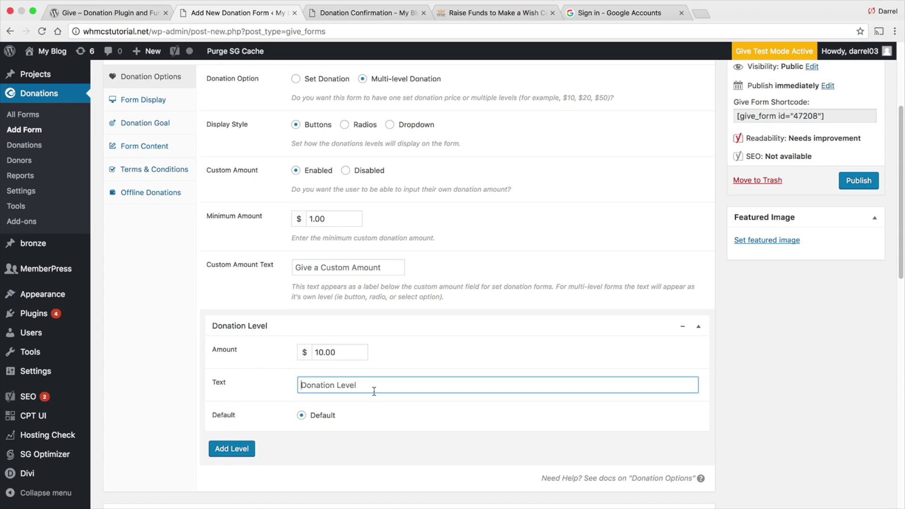
key(super+a)
text(Begin)
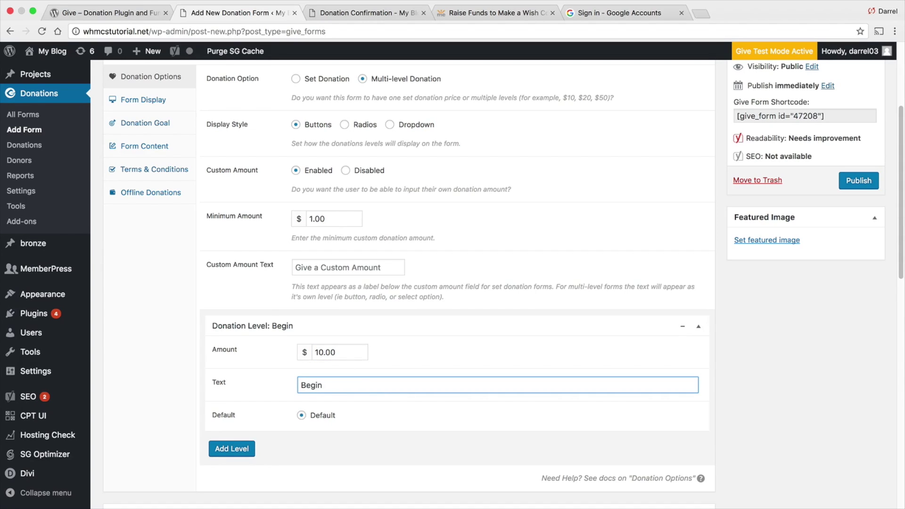
text(ger)
right_click(329, 387)
click(349, 369)
Add a second level at $20.00 labelled 'Starter' and make it the default
click(232, 449)
scroll(413, 386, down, 3)
click(344, 394)
text(20.00)
click(301, 426)
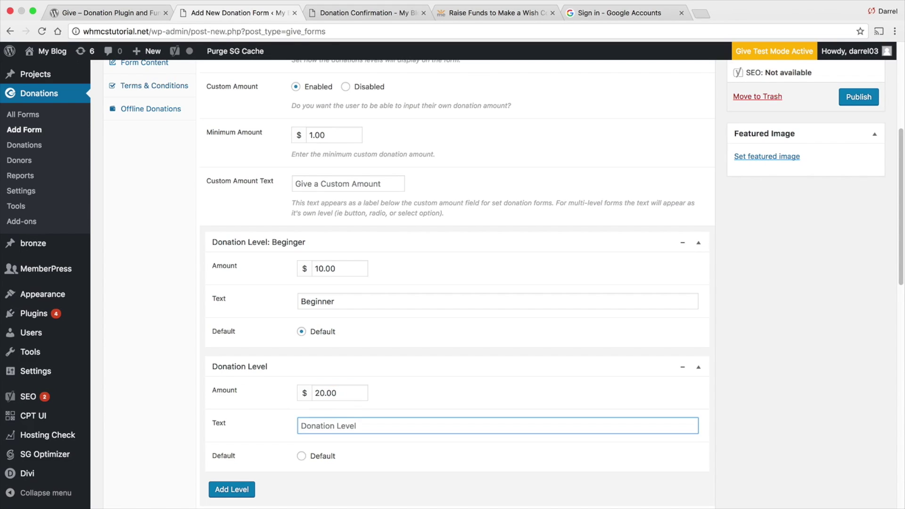
text(Starter)
click(302, 454)
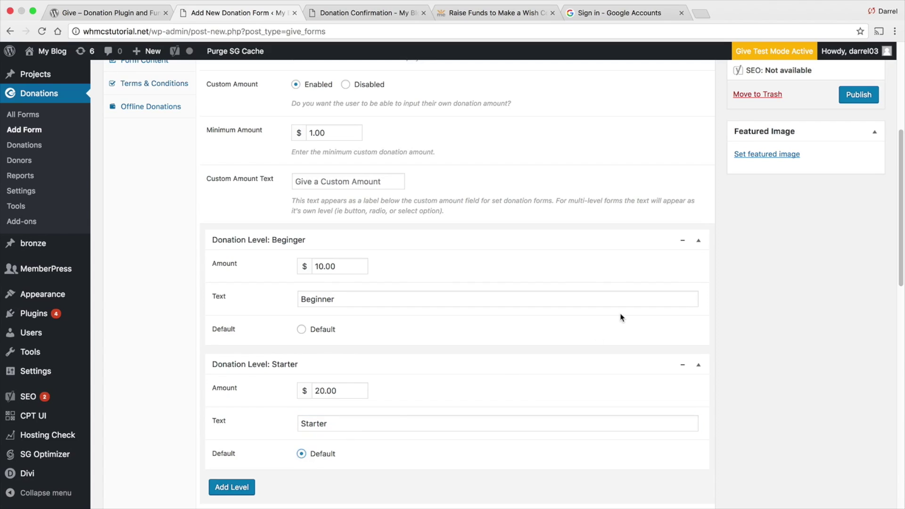
Review the two donation levels and open the Form Display settings
scroll(613, 324, down, 1)
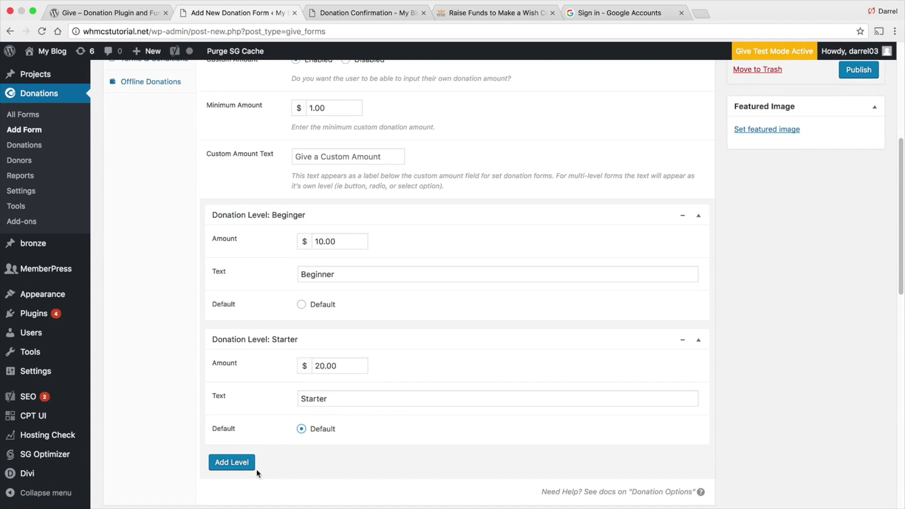
scroll(305, 452, up, 5)
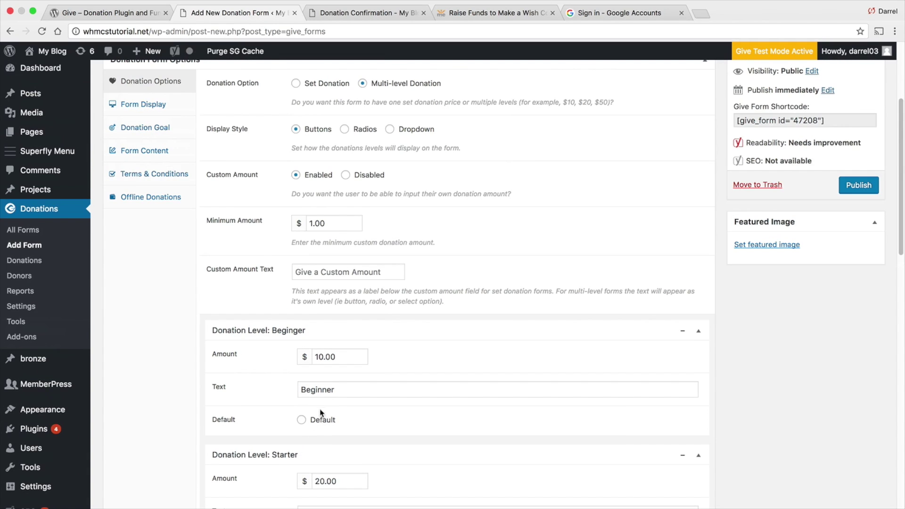
scroll(320, 411, down, 4)
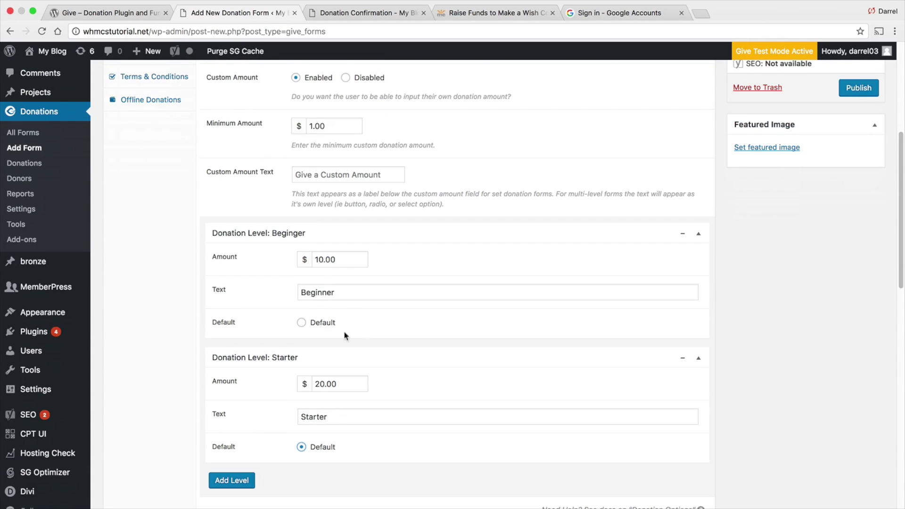
scroll(345, 336, up, 9)
click(147, 215)
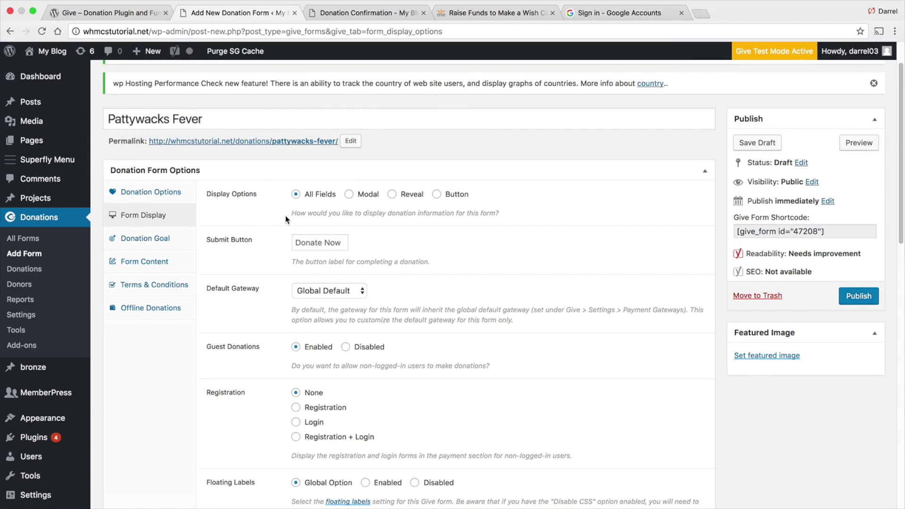
Try the Modal, Reveal and Button display options, keep All Fields, and open the floating labels guide
click(349, 193)
click(392, 194)
click(437, 194)
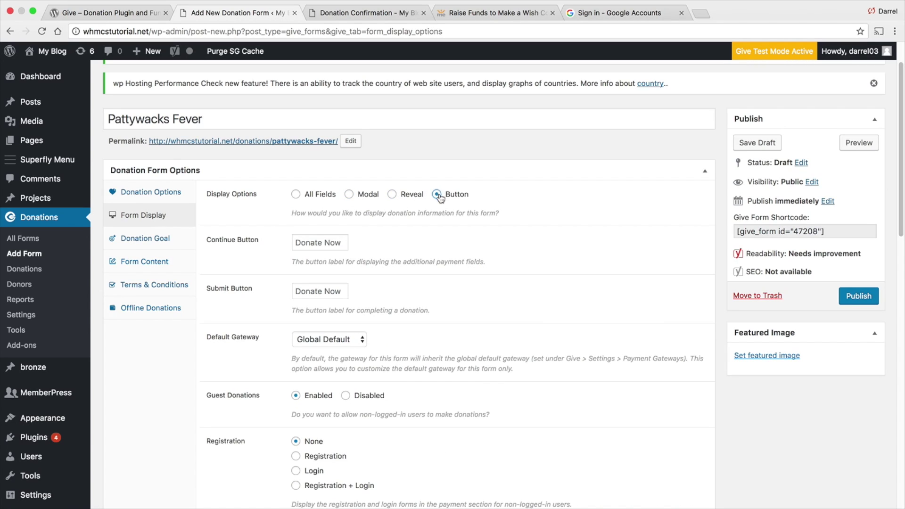
scroll(412, 227, down, 1)
click(296, 177)
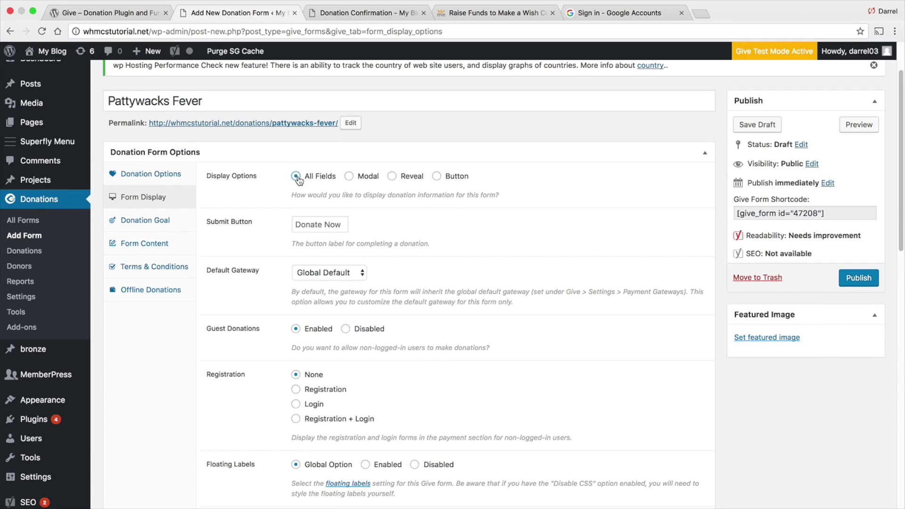
scroll(313, 226, down, 2)
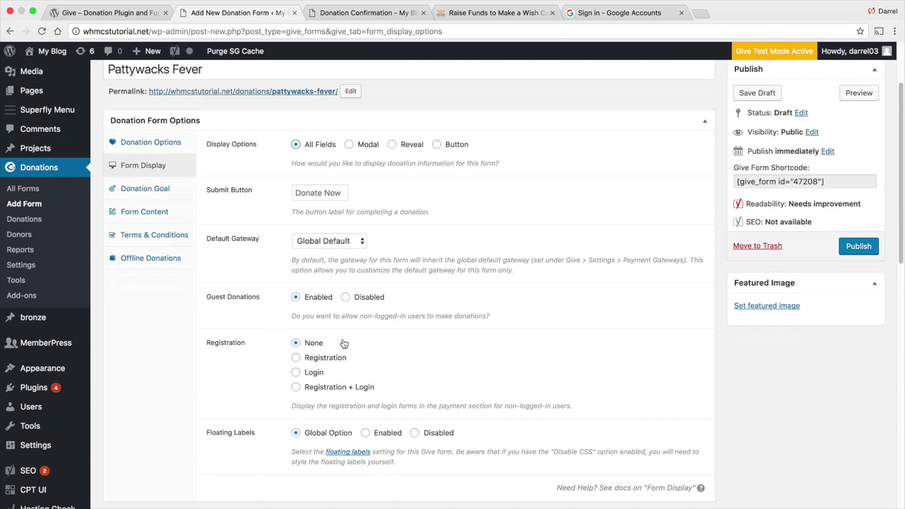
click(338, 452)
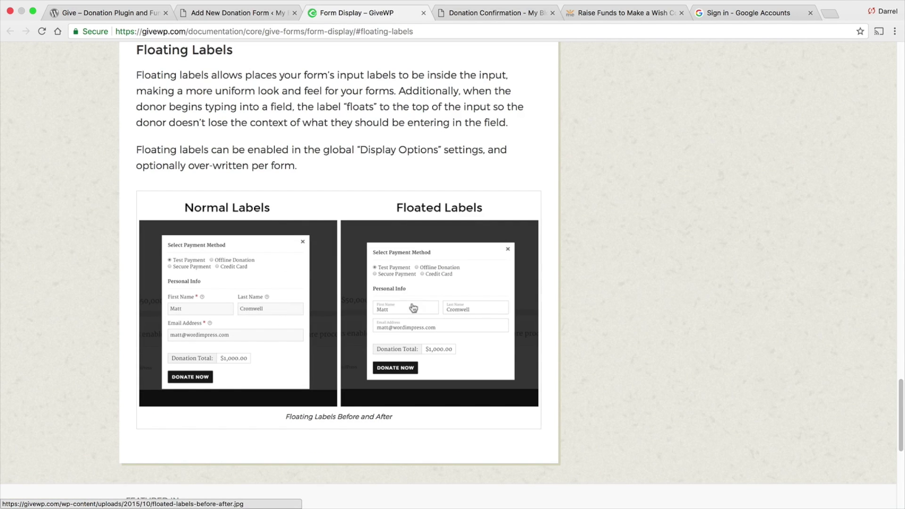
Return from the floating labels article to the Add New Donation Form tab
click(249, 15)
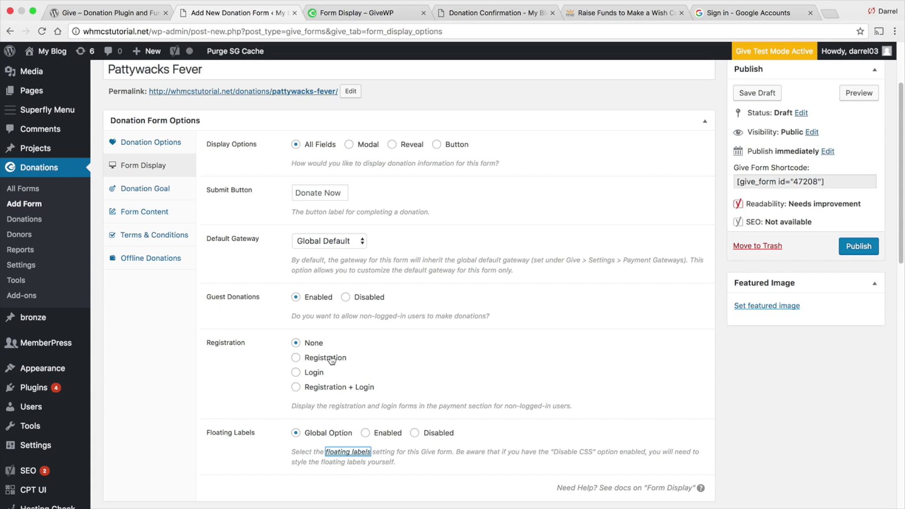
Enable a donation goal for Pattywacks Fever, briefly check the receipt page, and return to goal settings
click(168, 190)
click(317, 144)
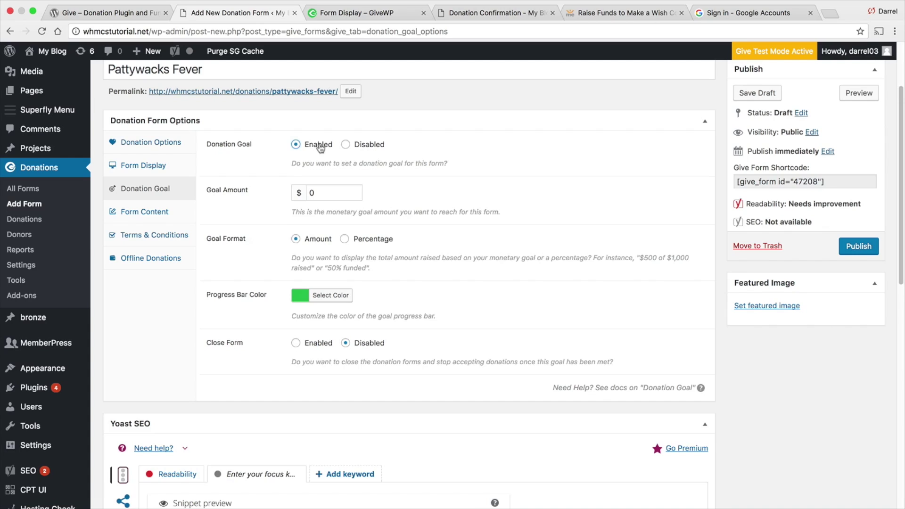
drag(495, 13, 374, 14)
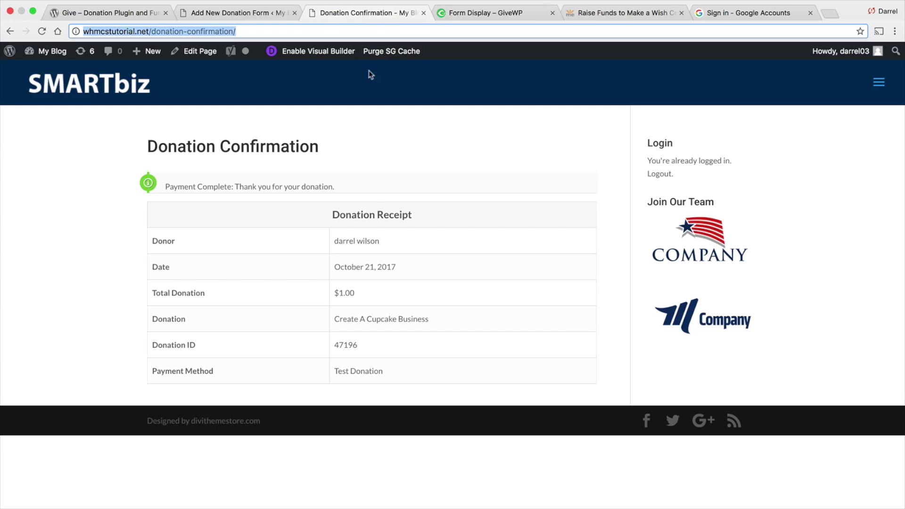
click(10, 31)
scroll(234, 177, up, 3)
drag(234, 208, 164, 210)
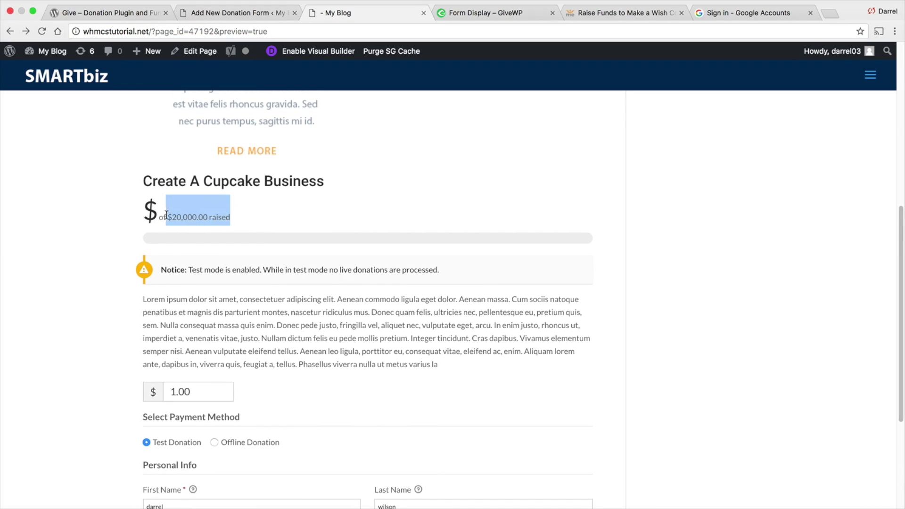
click(280, 15)
scroll(308, 245, up, 1)
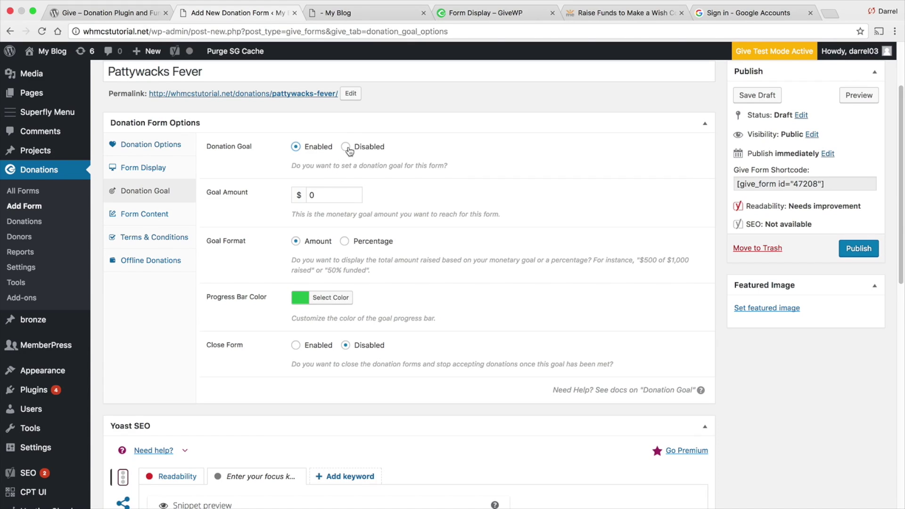
Set the goal amount to 5000 and keep the goal format on Amount
click(345, 240)
drag(371, 269, 332, 271)
drag(615, 259, 689, 260)
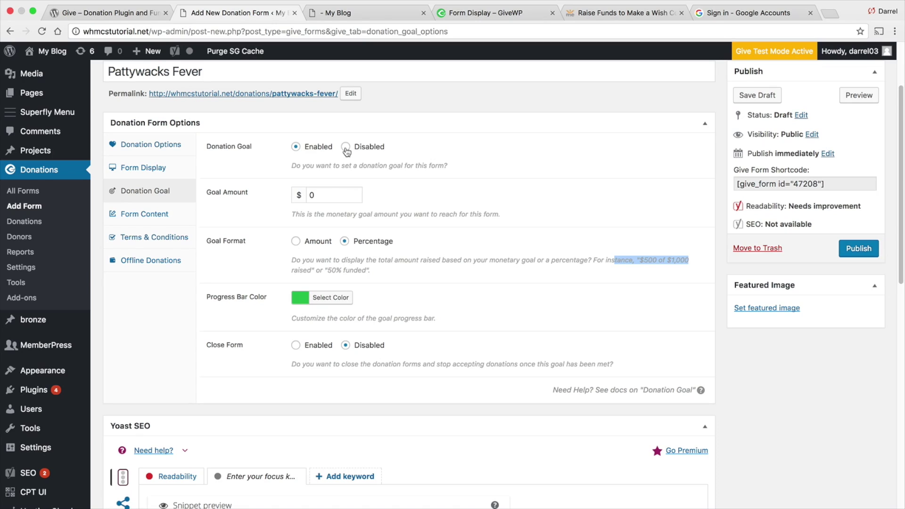
click(346, 196)
double_click(345, 197)
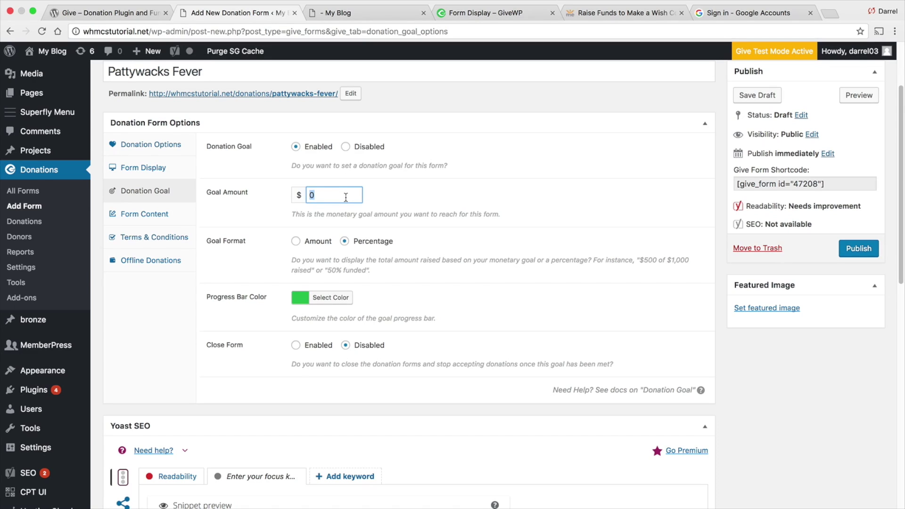
text(5000)
click(295, 241)
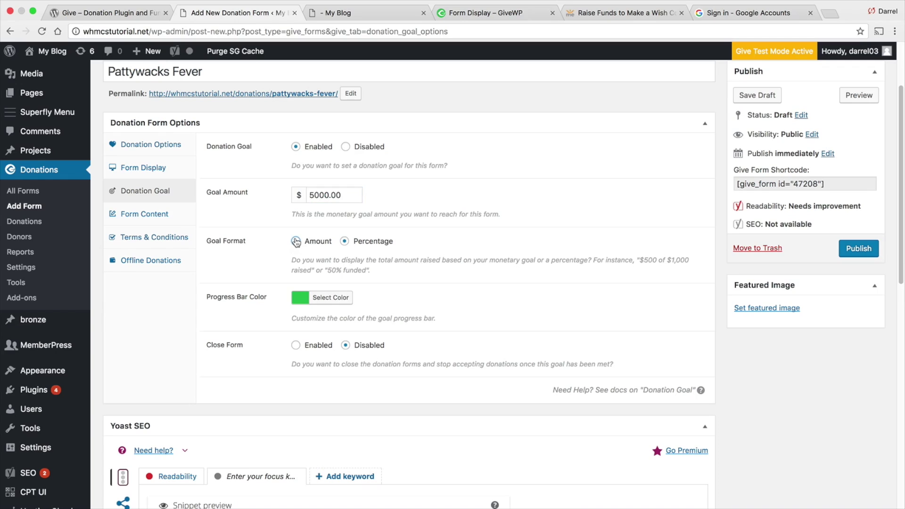
Make the goal progress bar orange and leave Close Form set to Disabled
click(303, 308)
click(343, 430)
click(250, 361)
click(307, 349)
scroll(316, 339, down, 2)
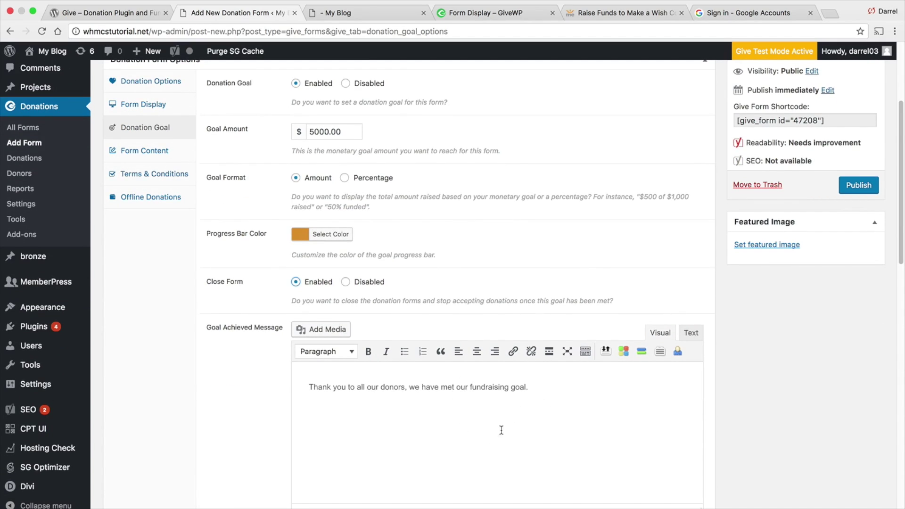
scroll(478, 381, down, 1)
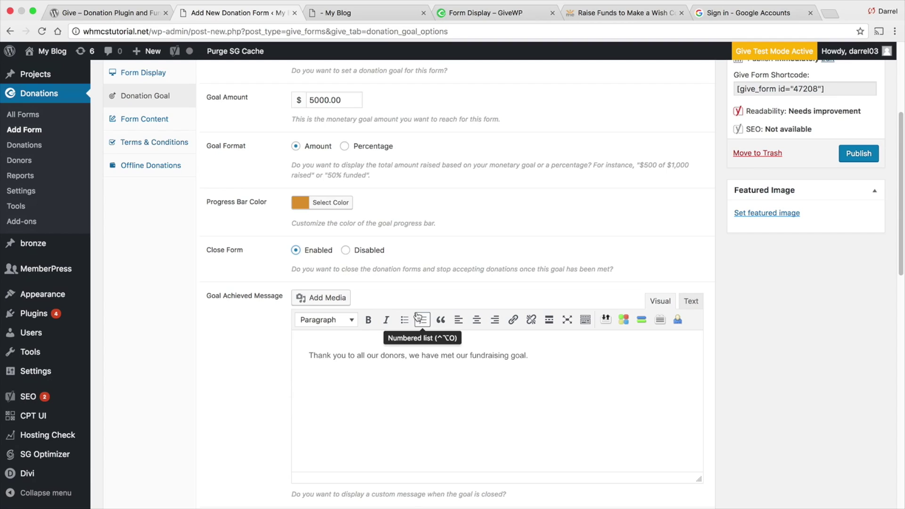
drag(569, 354, 296, 355)
click(346, 250)
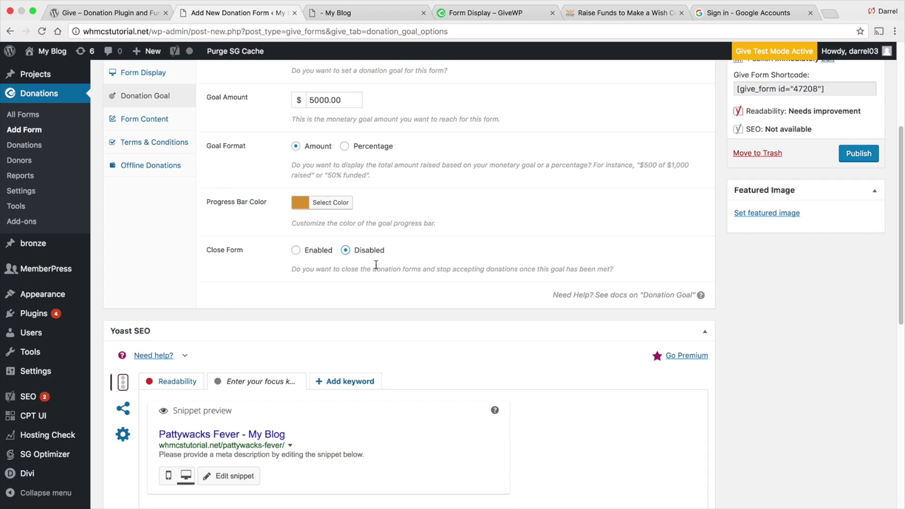
scroll(372, 263, up, 1)
Compare a GoFundMe fundraiser's $350,019 raised against its $25k goal, then return to the blog
click(602, 19)
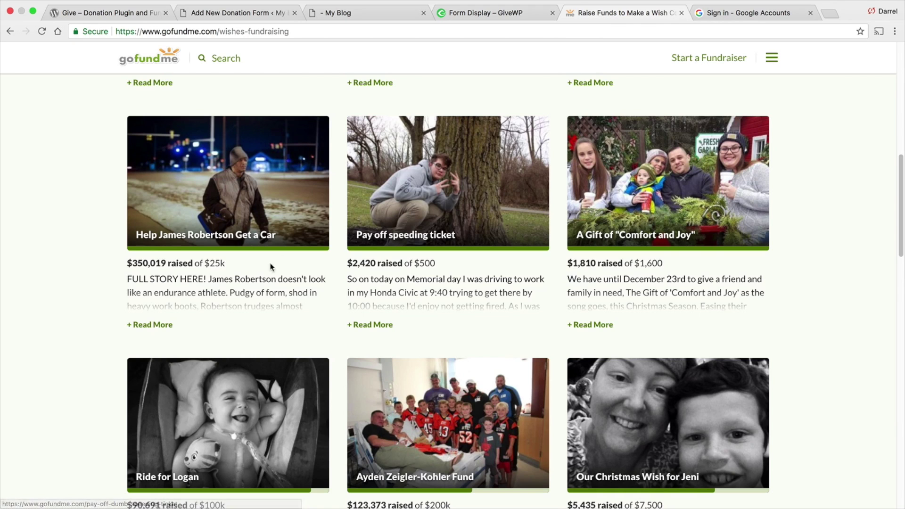
drag(178, 264, 118, 265)
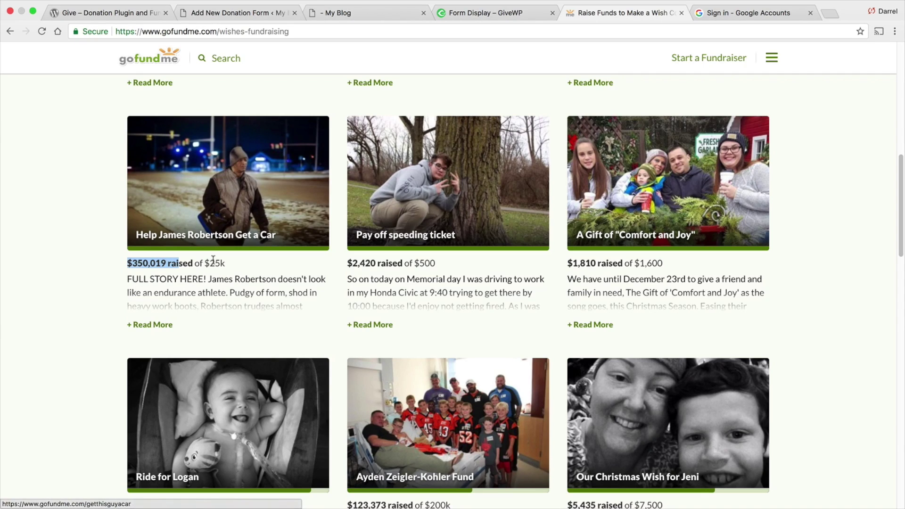
drag(200, 264, 227, 266)
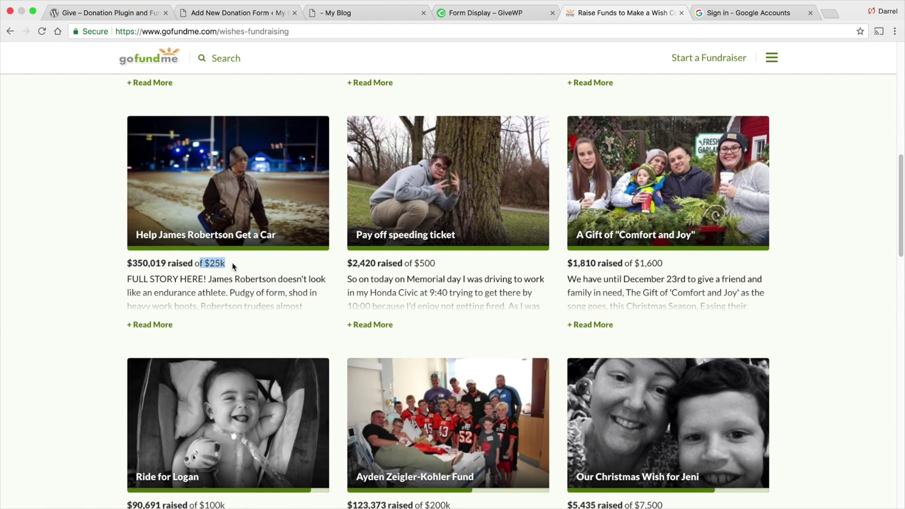
click(492, 12)
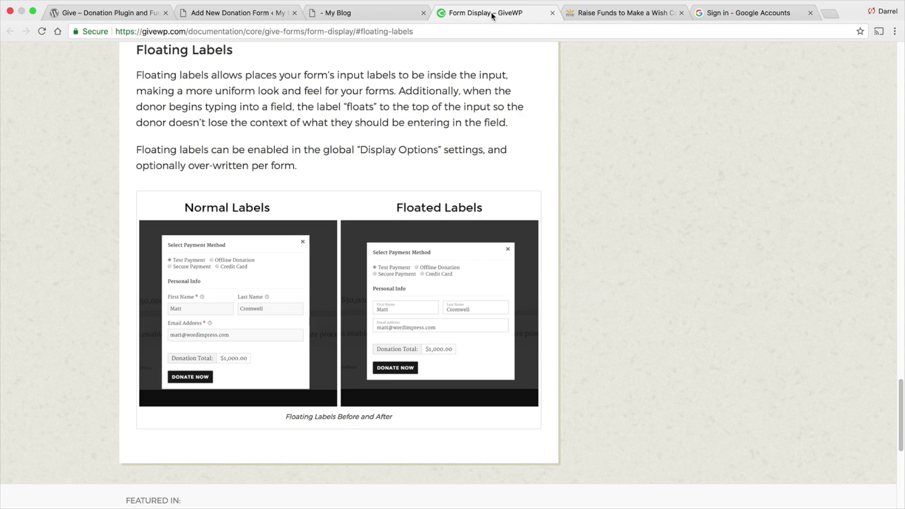
click(402, 16)
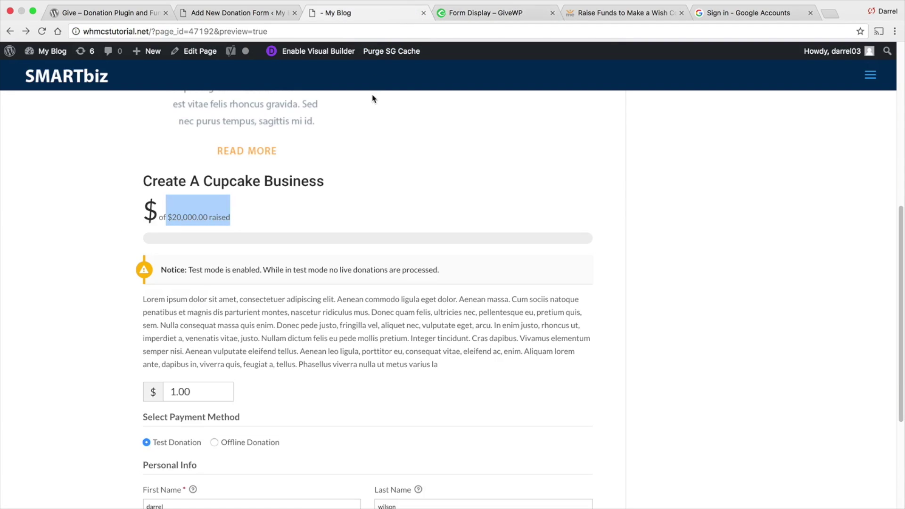
click(242, 12)
Enable form content above the fields reading 'my dog is sick, i need money for medicine'
click(160, 130)
scroll(161, 130, up, 5)
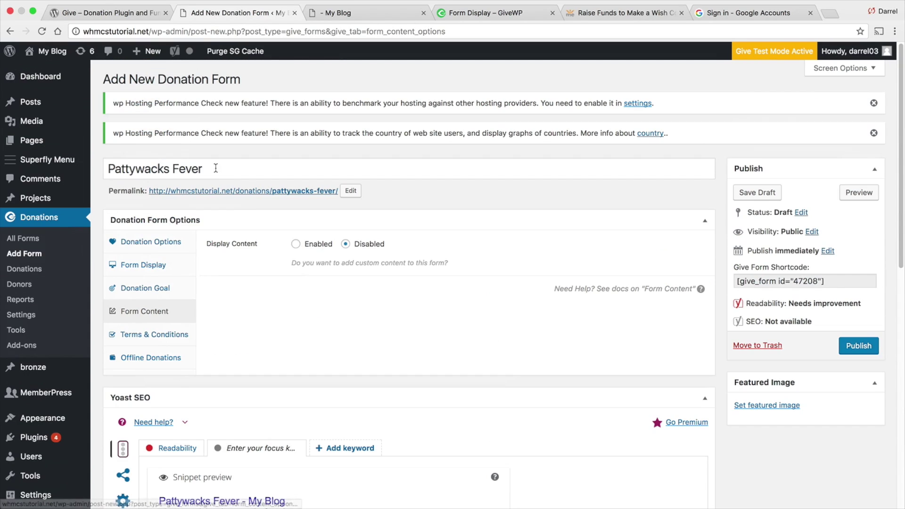
click(296, 244)
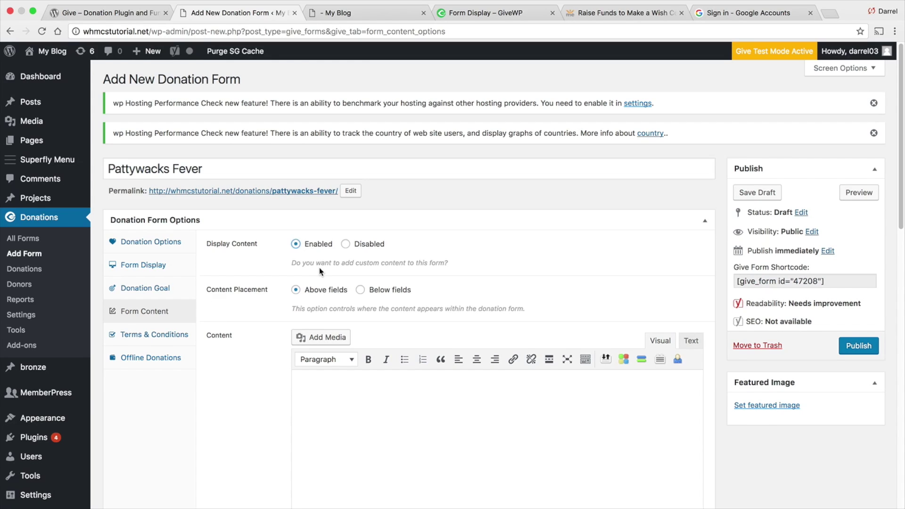
drag(221, 171, 125, 171)
click(380, 379)
text(my dog is sic)
text(k, i need mone)
key(BackSpace)
text(d money for medicine)
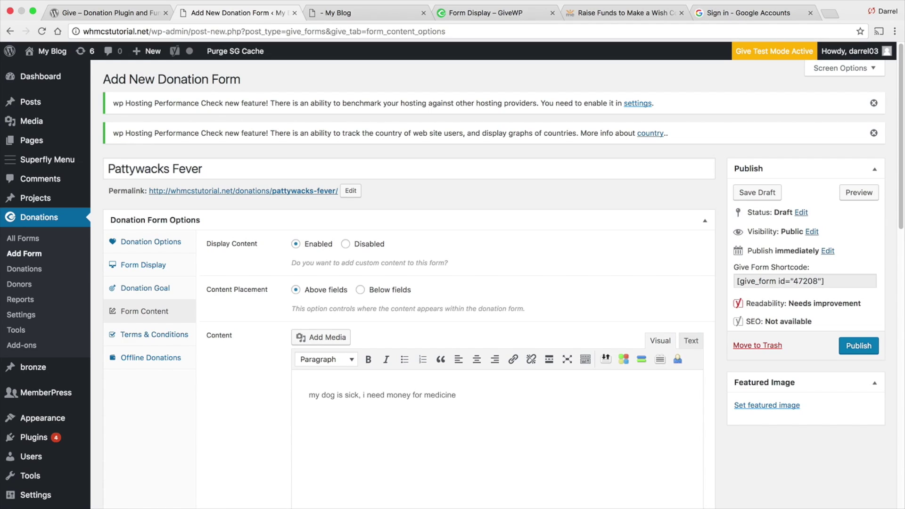
click(141, 335)
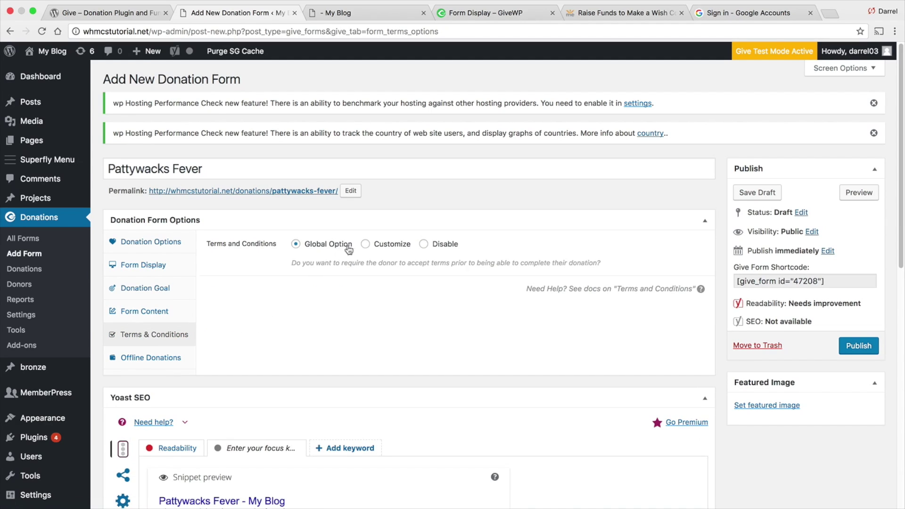
Set Terms and Conditions to Customize and leave Offline Donations on Global Option
click(364, 244)
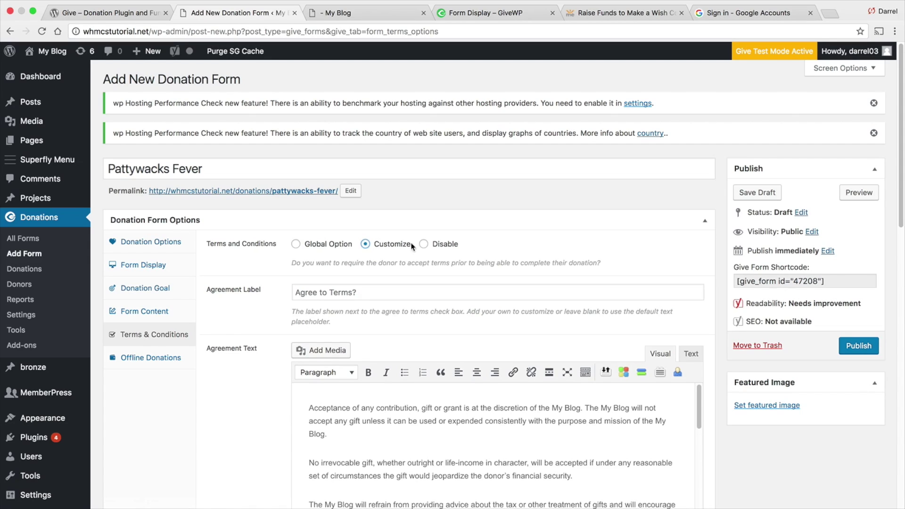
click(160, 357)
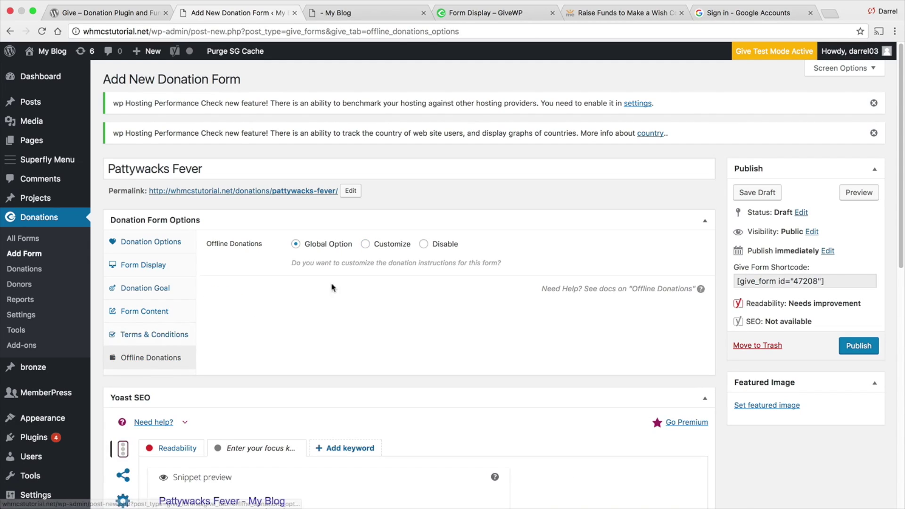
click(370, 250)
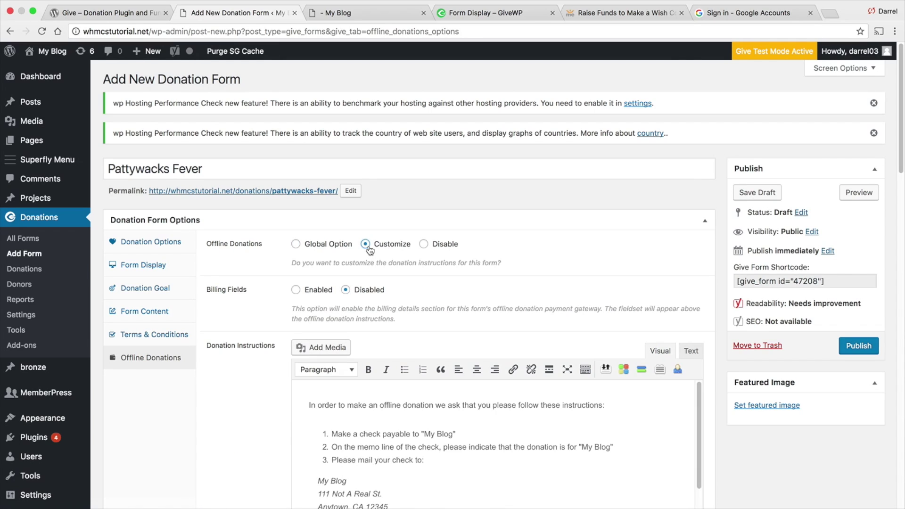
scroll(370, 251, down, 2)
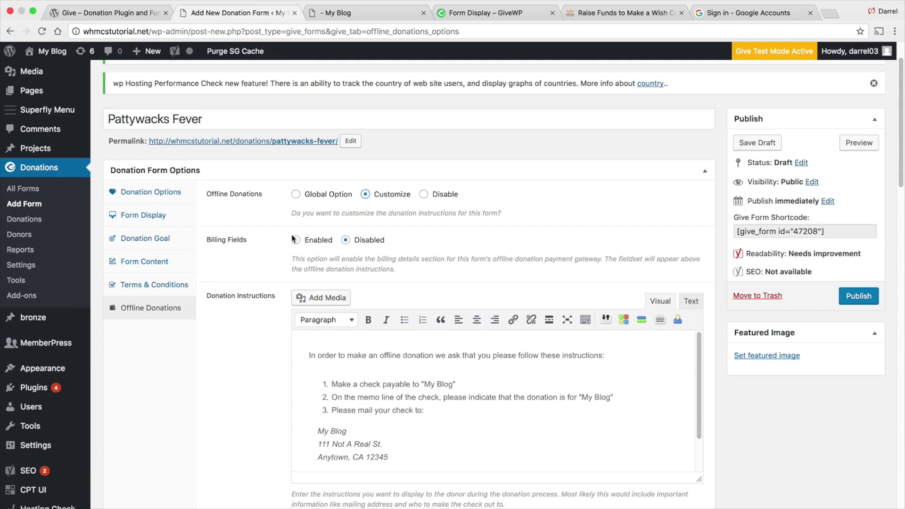
click(296, 194)
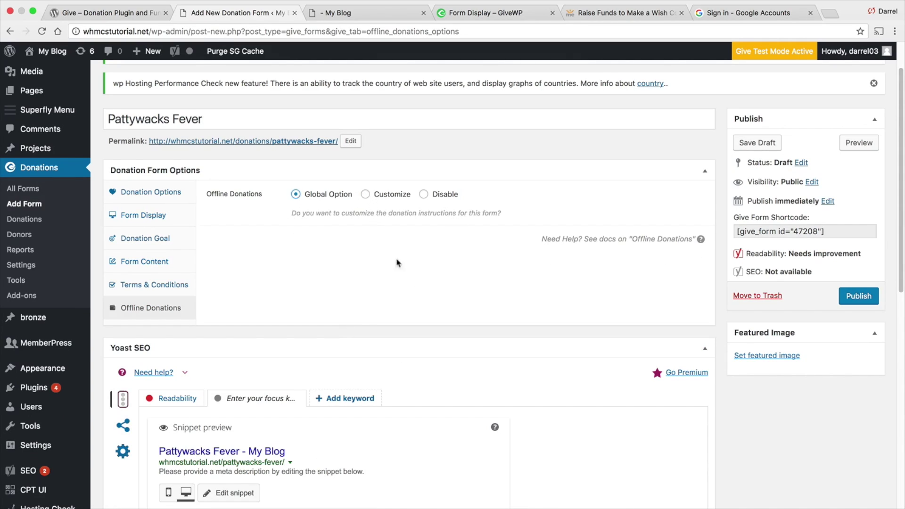
click(166, 194)
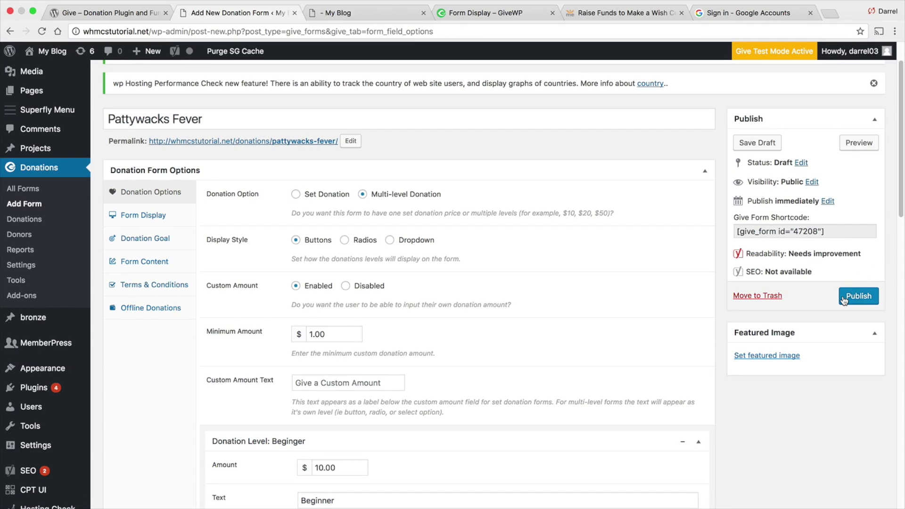
Publish the Pattywacks Fever form, then copy its [give_form id="47208"] shortcode
click(864, 297)
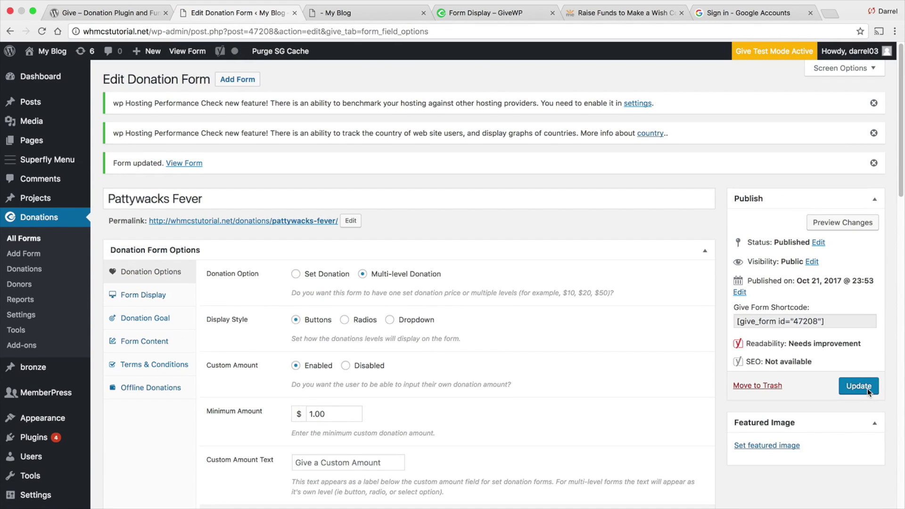
click(787, 322)
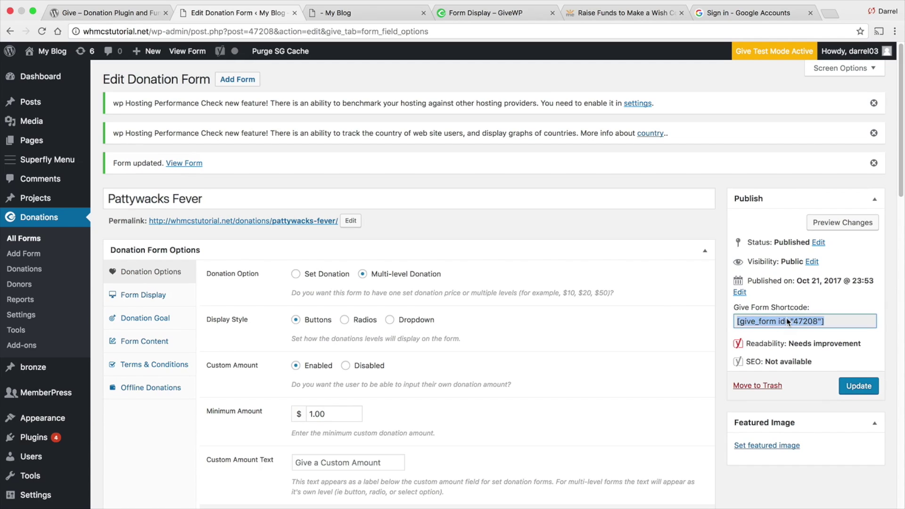
right_click(786, 322)
click(760, 341)
Start a new page titled 'Donate Form'
mouse_move(147, 51)
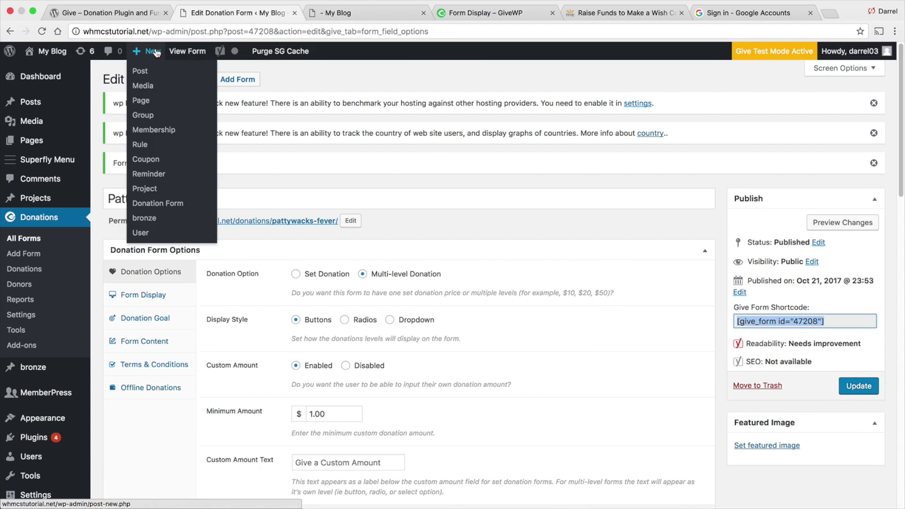
click(155, 102)
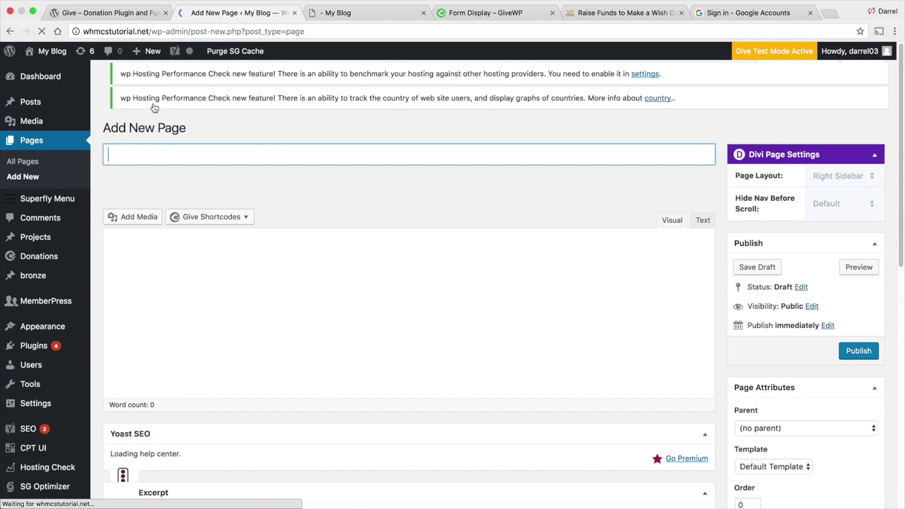
text(Donate Form)
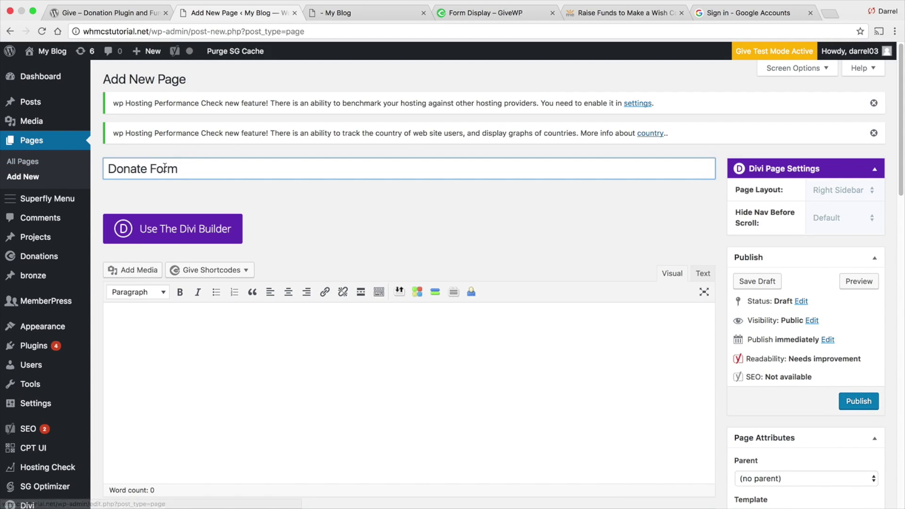
click(170, 354)
click(171, 354)
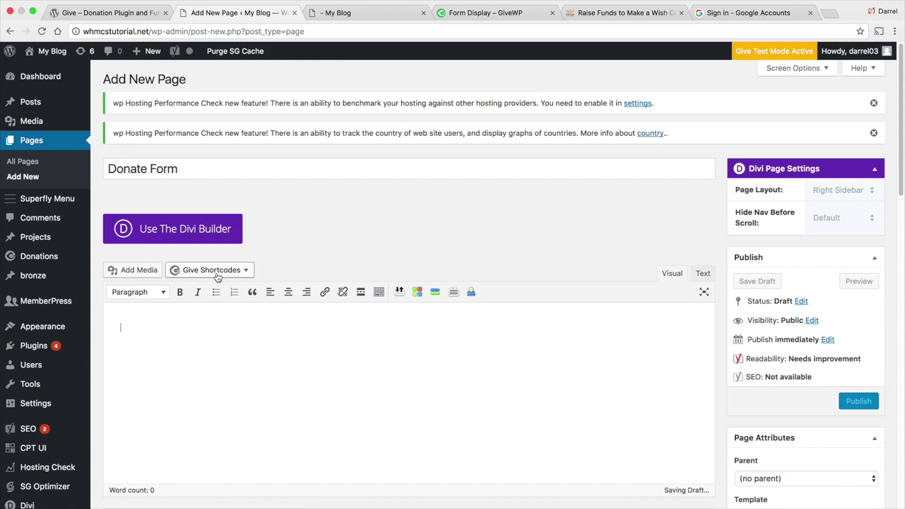
click(218, 276)
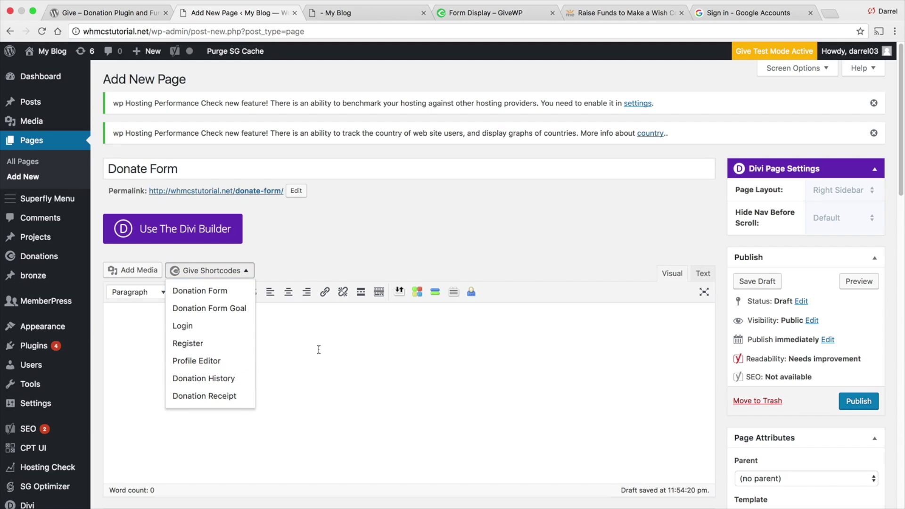
Paste [give_form id="47208"] into the page body in Text mode and preview it
click(704, 274)
right_click(203, 364)
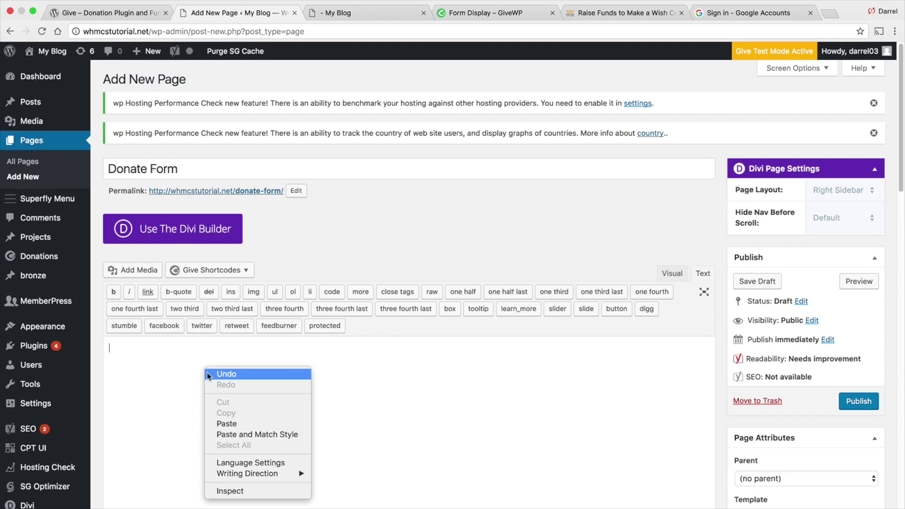
click(231, 422)
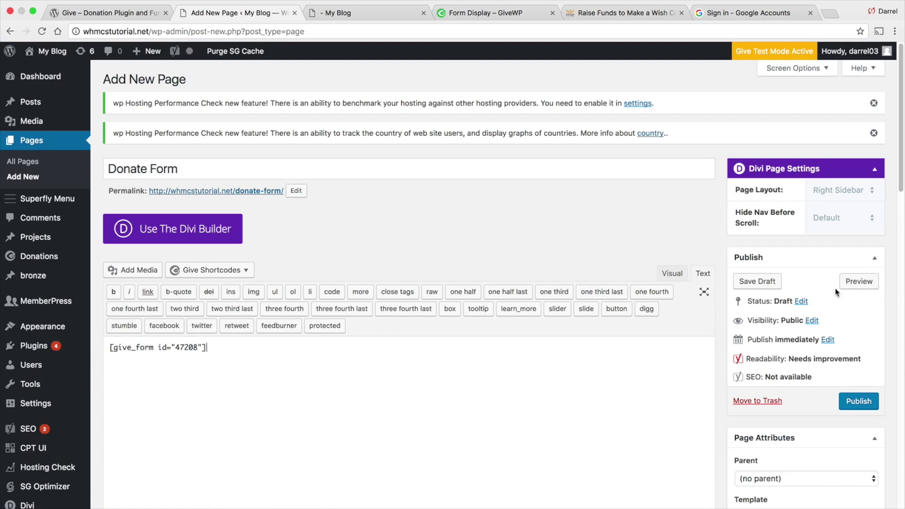
click(860, 281)
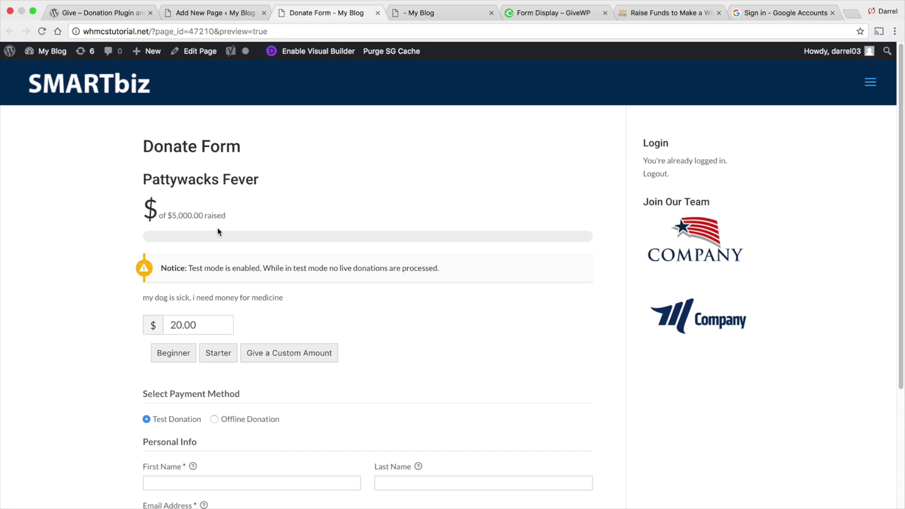
On the Donate Form preview, try the Starter level and the custom amount option
drag(231, 213, 180, 213)
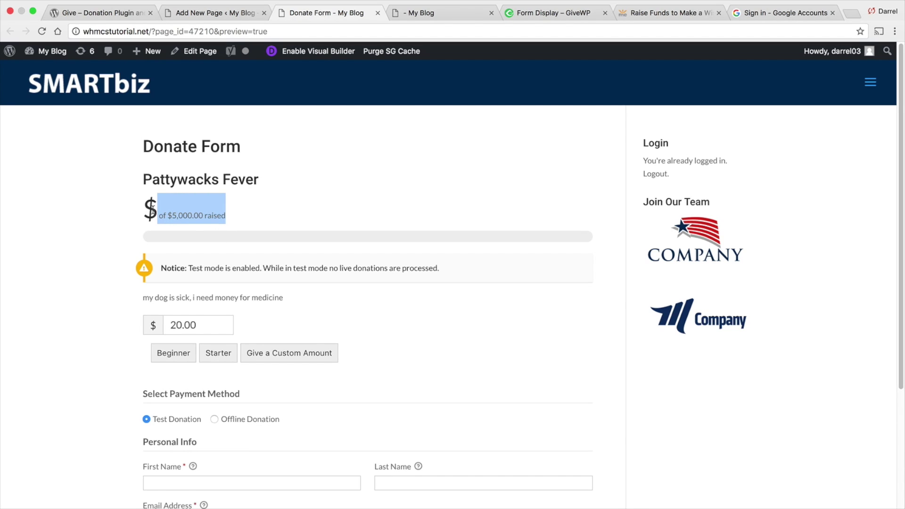
drag(309, 290, 146, 292)
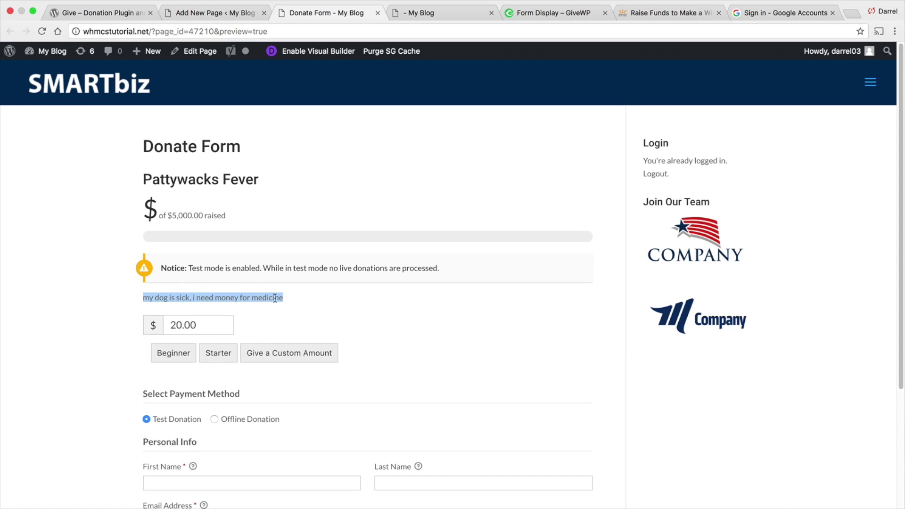
scroll(259, 313, down, 5)
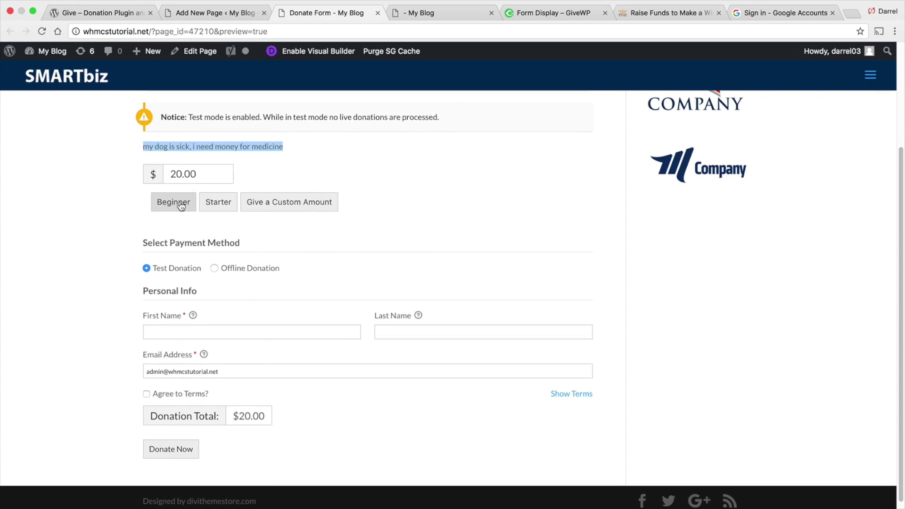
click(232, 204)
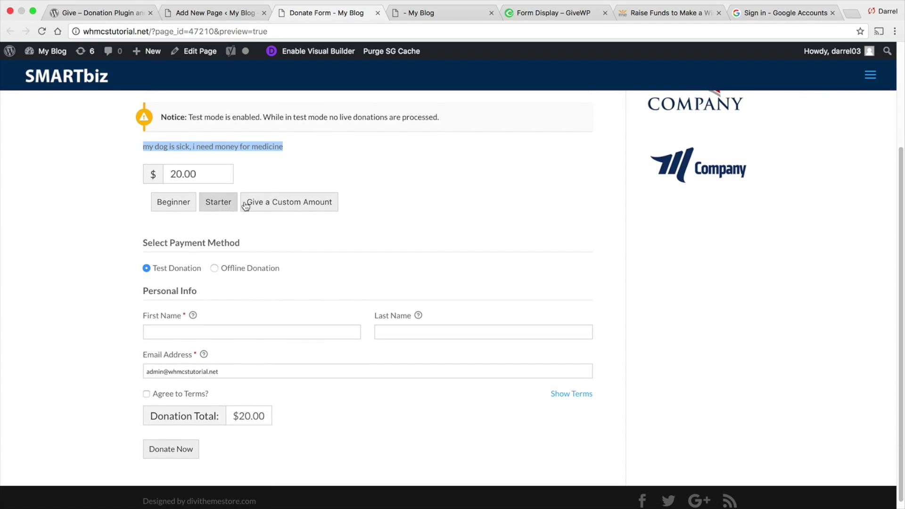
click(293, 205)
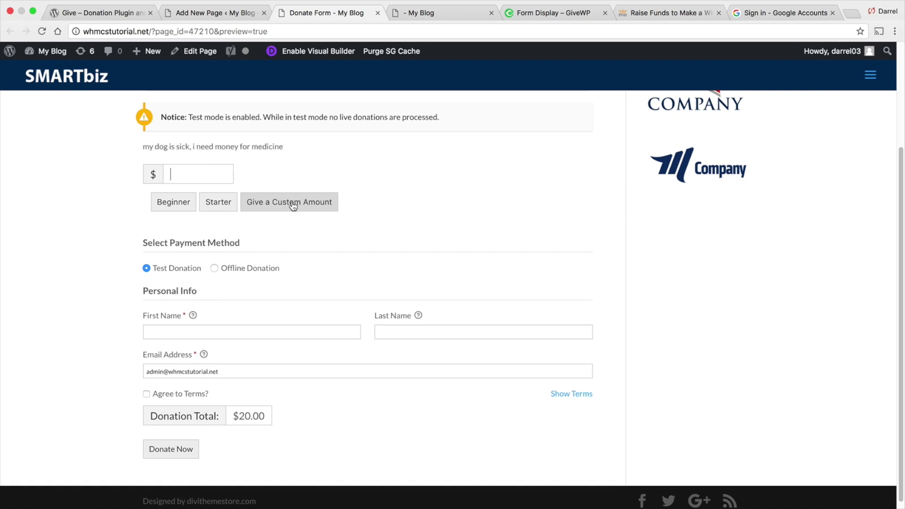
Back in the page editor, add an empty line above the shortcode
click(240, 13)
click(106, 351)
key(Return)
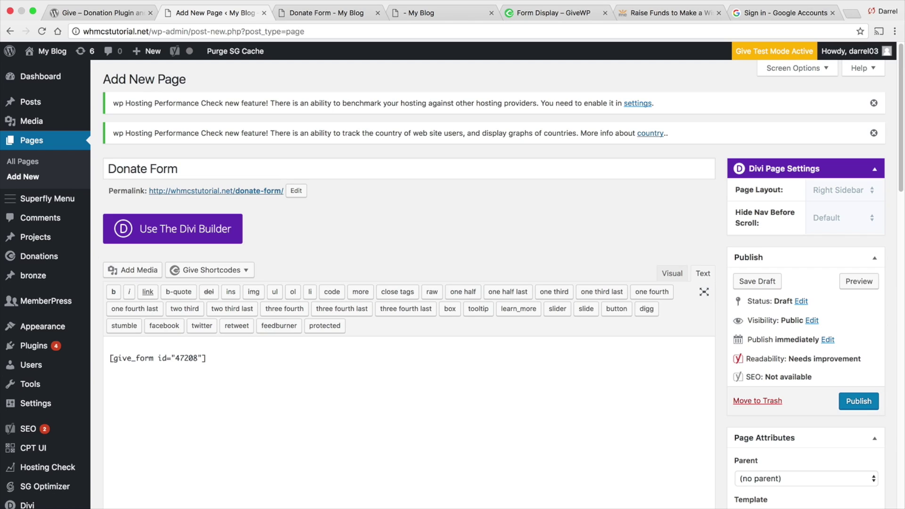
Insert the photo MK3_9818.jpg from the media library into the page
click(124, 270)
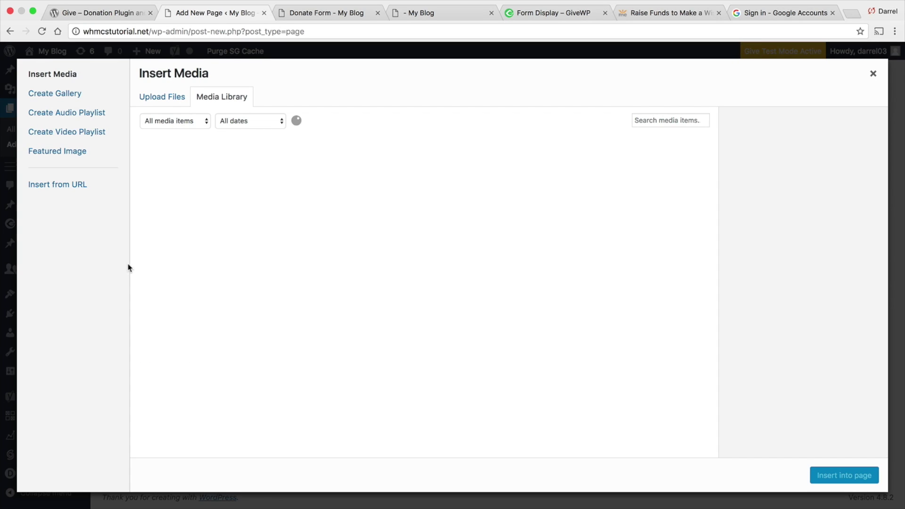
scroll(354, 292, down, 10)
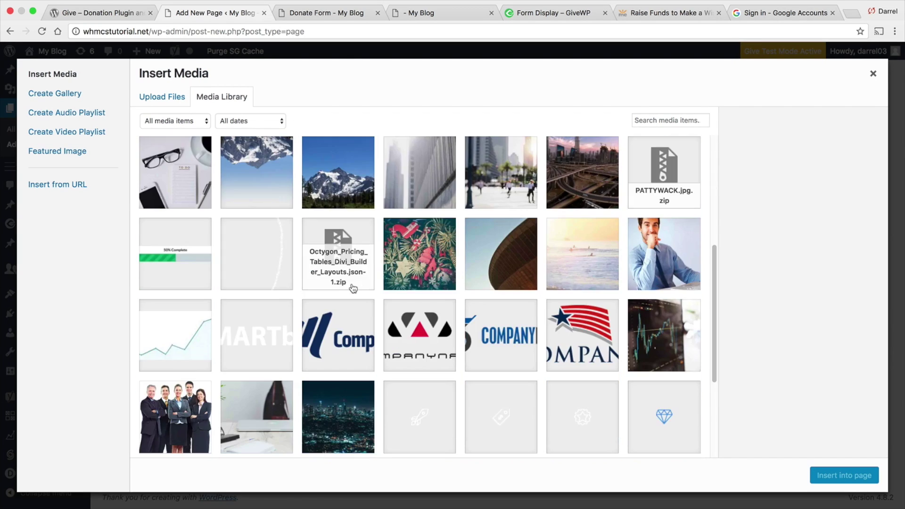
scroll(349, 302, up, 3)
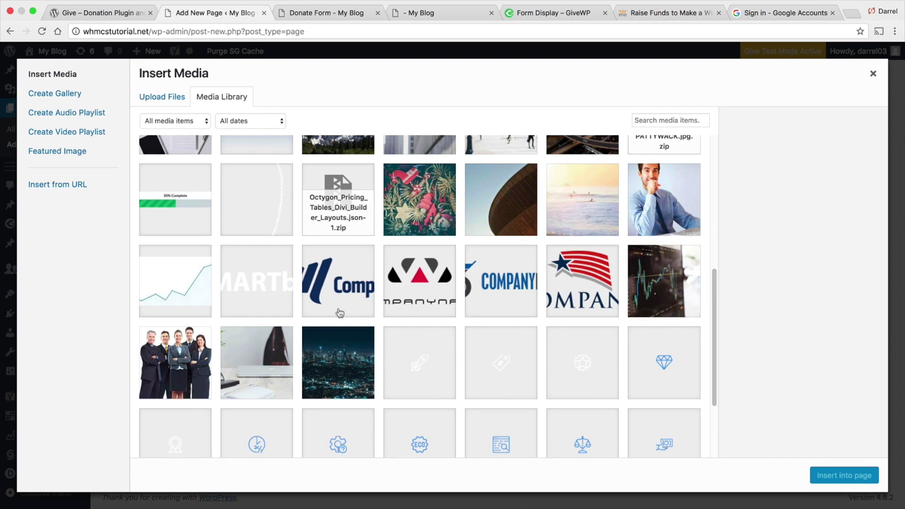
scroll(565, 265, up, 3)
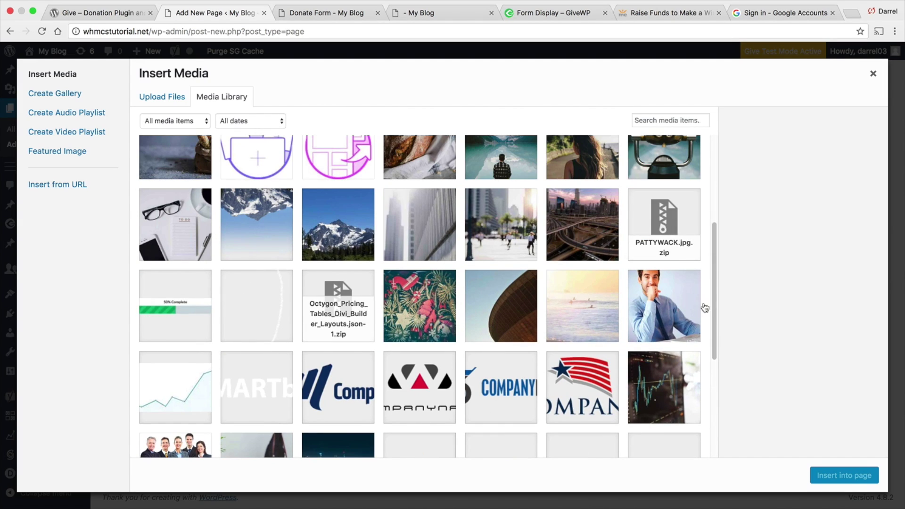
scroll(580, 276, up, 1)
click(581, 184)
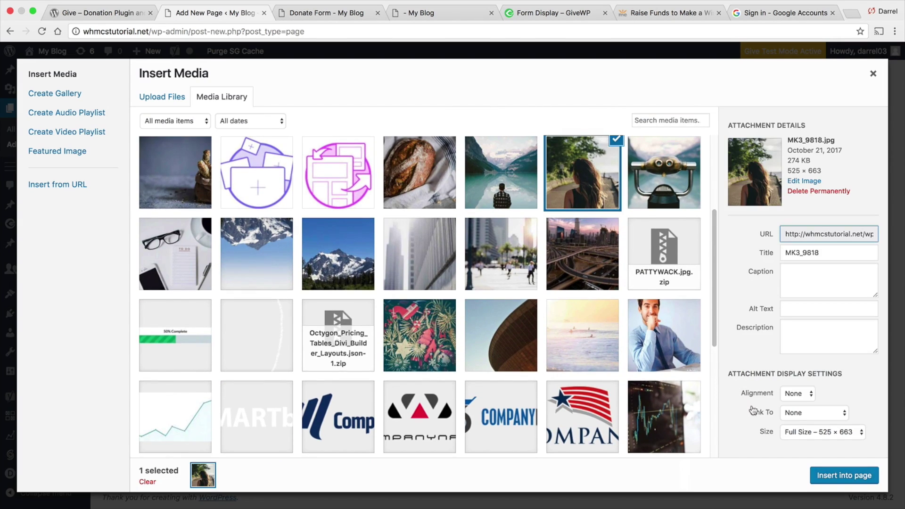
click(835, 475)
Switch the editor to Visual to check the image, then preview the page
scroll(409, 330, down, 2)
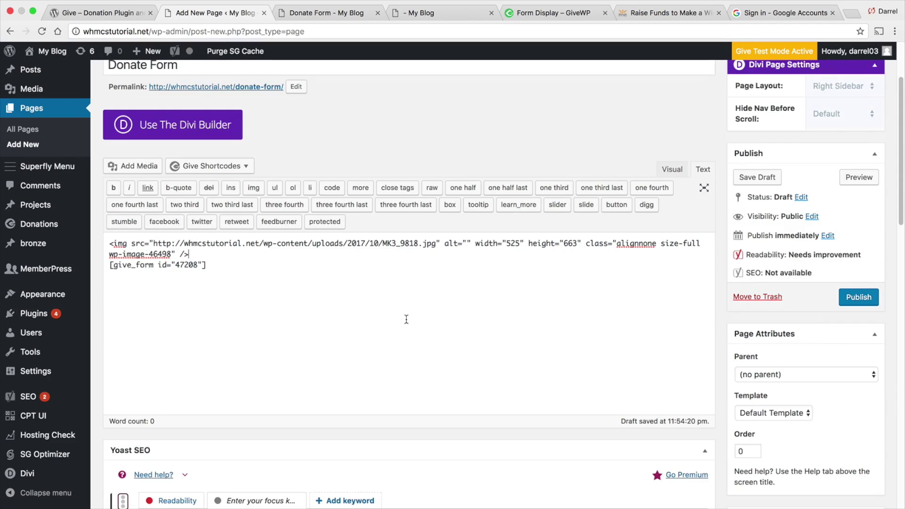
click(673, 169)
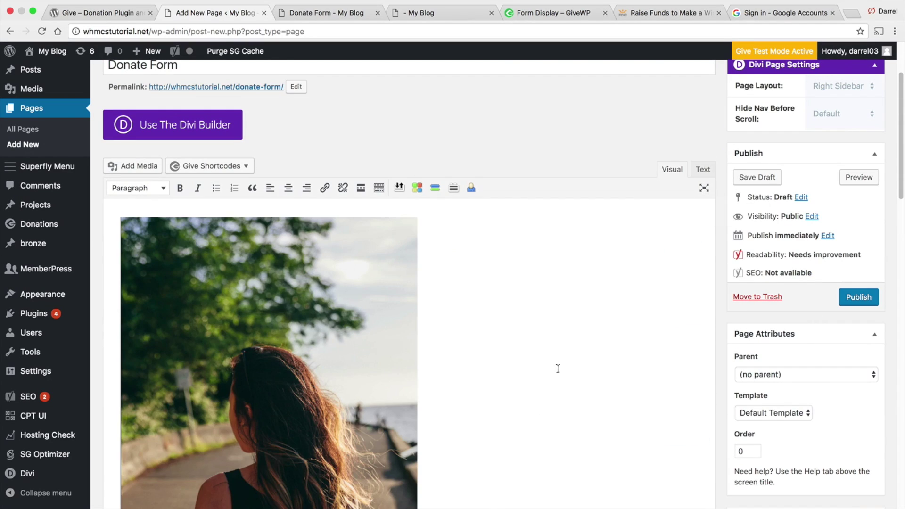
scroll(558, 386, down, 2)
scroll(836, 194, up, 3)
click(858, 177)
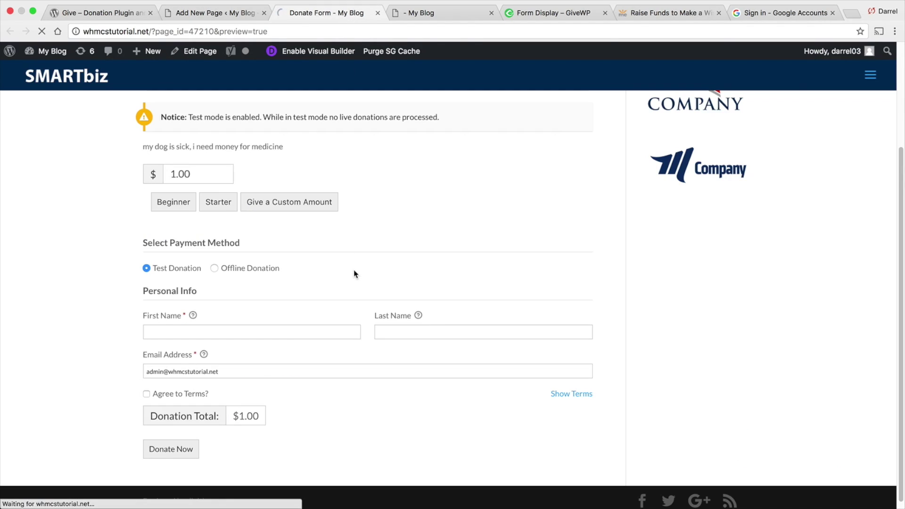
Check the photo above the form on the Donate Form preview, then load the home page
scroll(251, 208, down, 6)
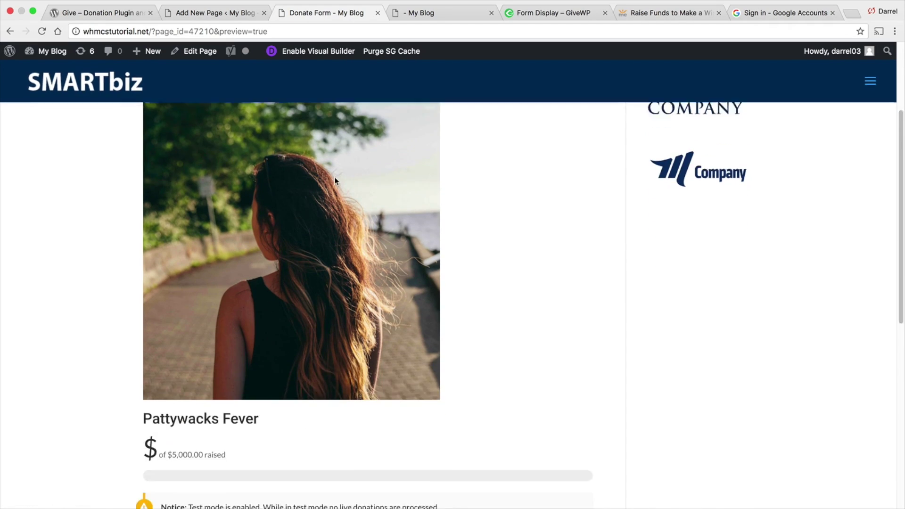
scroll(258, 361, up, 2)
scroll(252, 321, down, 1)
scroll(299, 287, up, 8)
scroll(325, 277, down, 2)
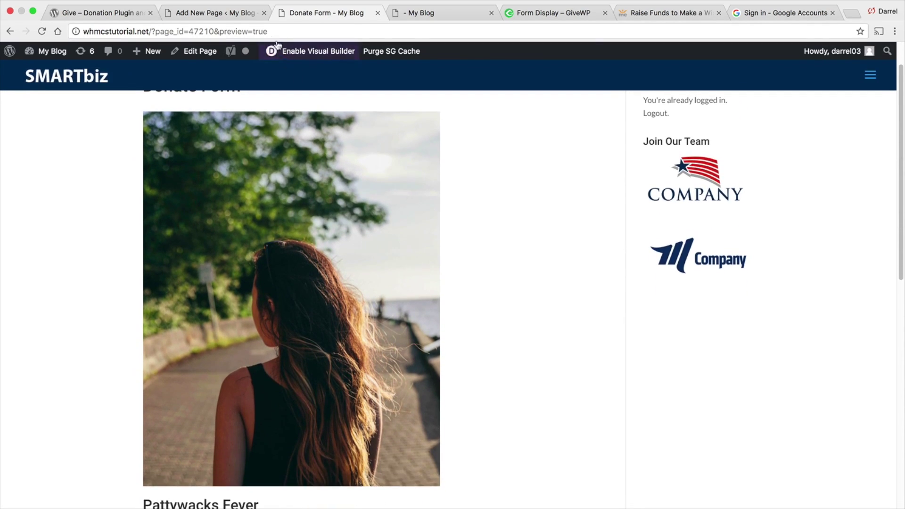
scroll(267, 222, down, 1)
scroll(285, 297, up, 3)
scroll(290, 290, down, 3)
scroll(290, 286, down, 4)
scroll(295, 208, up, 6)
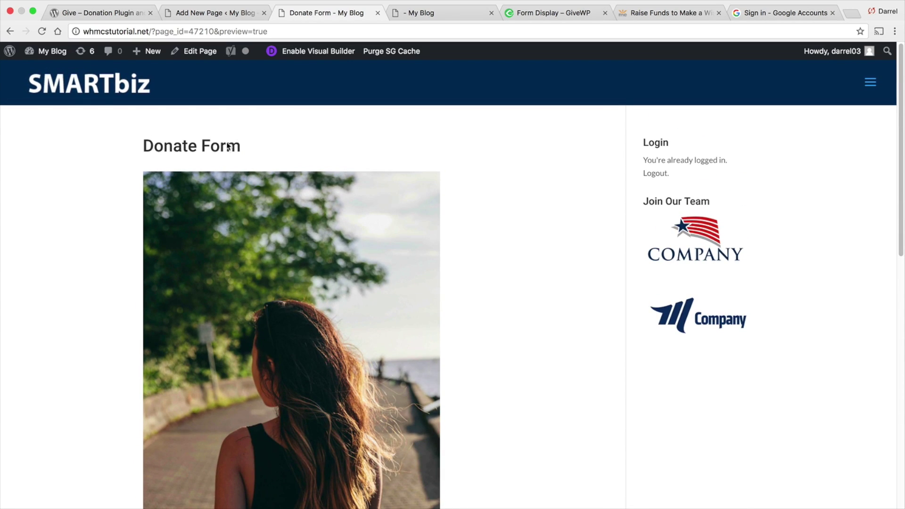
drag(257, 143, 179, 131)
click(120, 84)
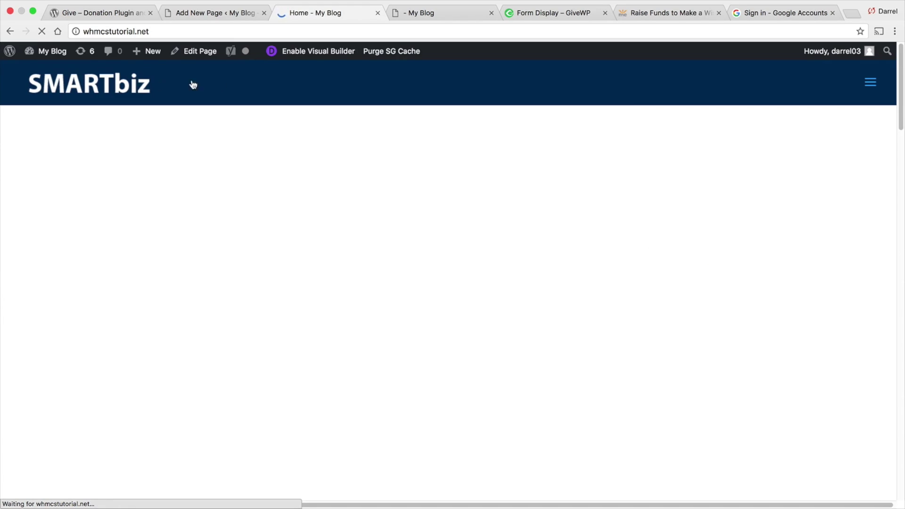
Open the home page in Divi Visual Builder and add a one-column regular section below the hero
scroll(352, 128, down, 5)
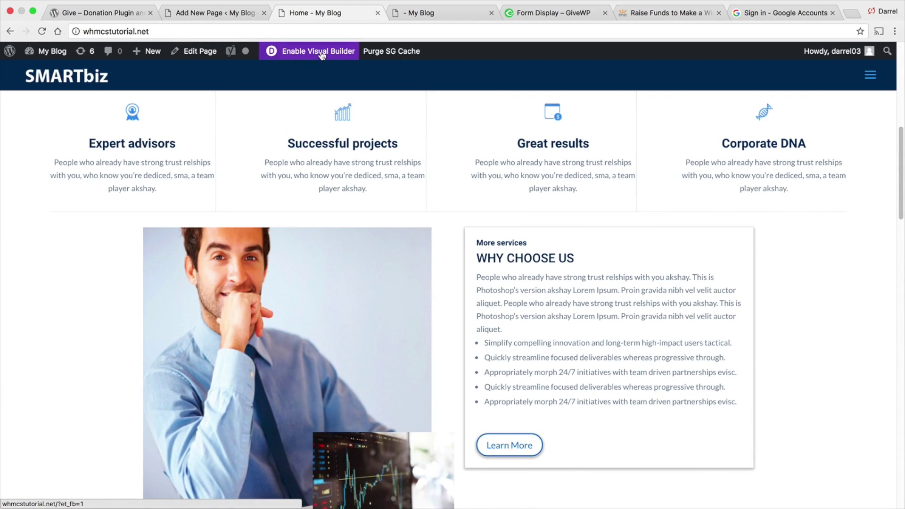
click(321, 55)
scroll(444, 259, down, 5)
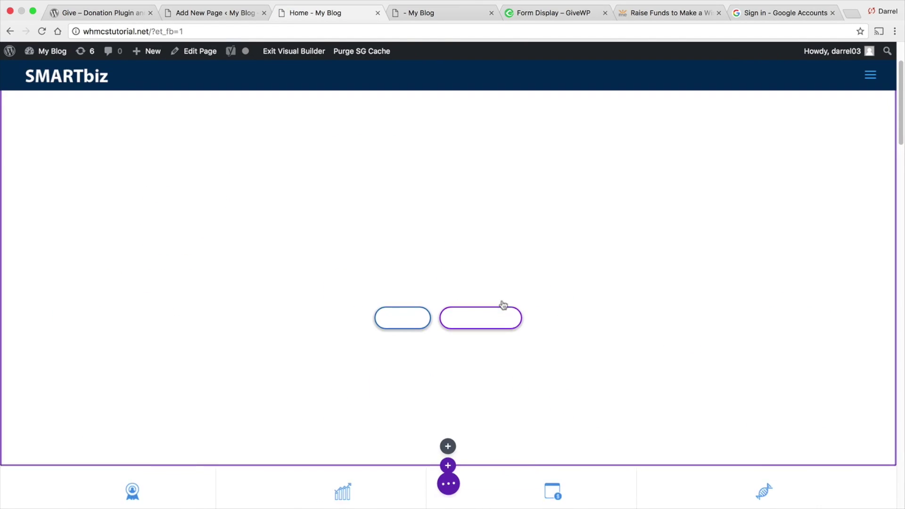
scroll(464, 317, down, 6)
scroll(464, 316, down, 6)
scroll(464, 315, up, 4)
scroll(463, 314, up, 15)
scroll(451, 264, down, 5)
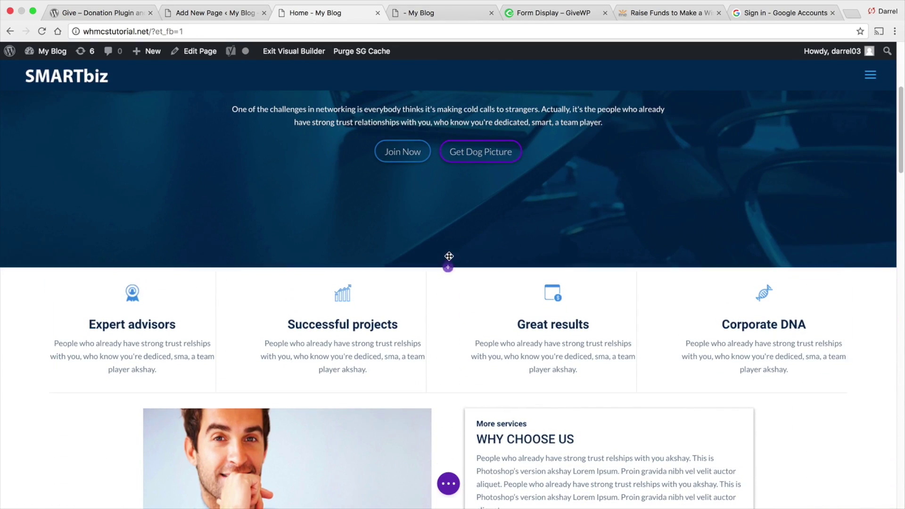
click(447, 267)
click(368, 234)
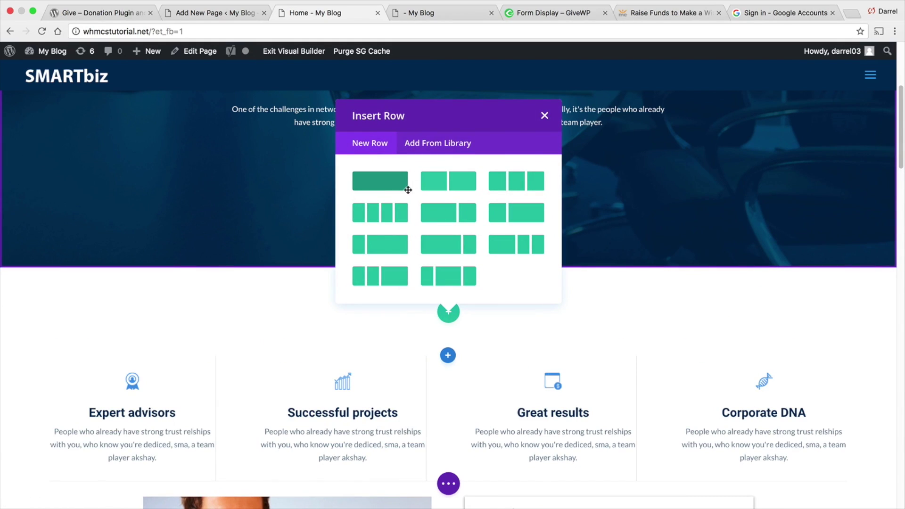
click(393, 189)
scroll(456, 243, down, 10)
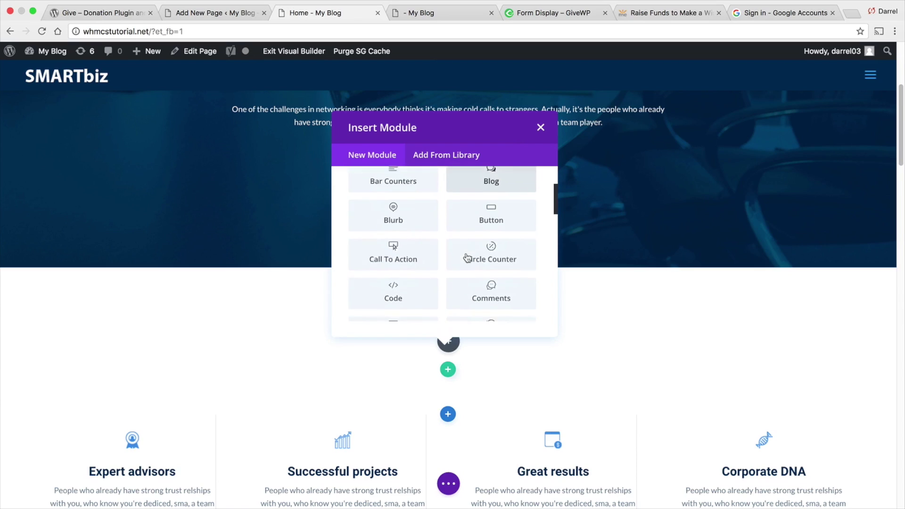
scroll(470, 255, down, 10)
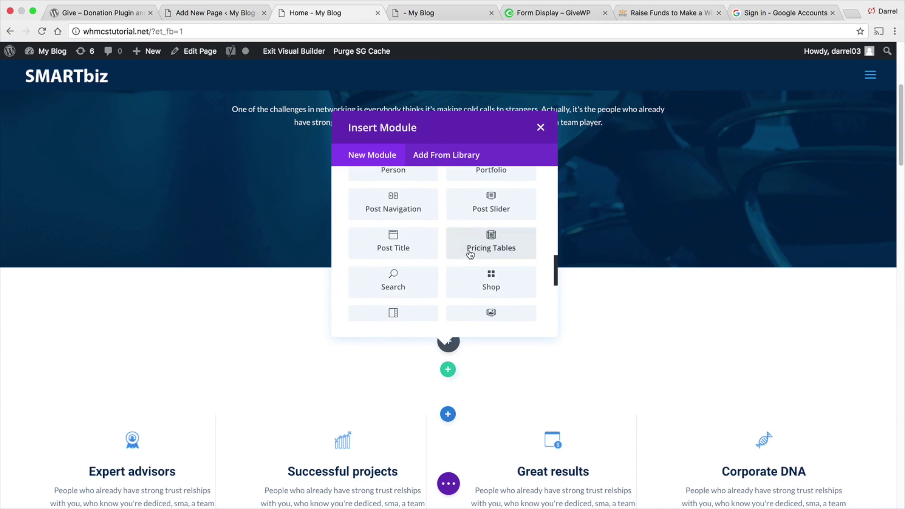
Add a Text module containing the pasted [give_form id="47208"] shortcode
click(491, 263)
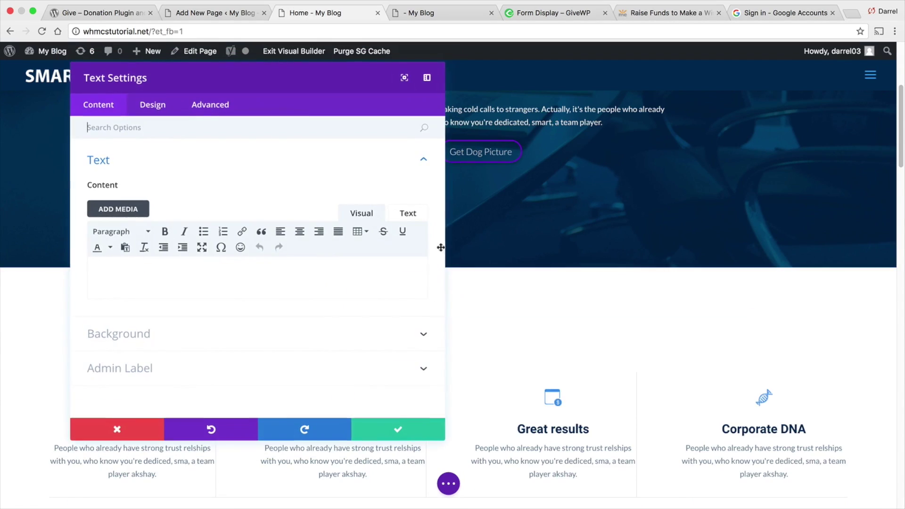
click(401, 214)
right_click(173, 255)
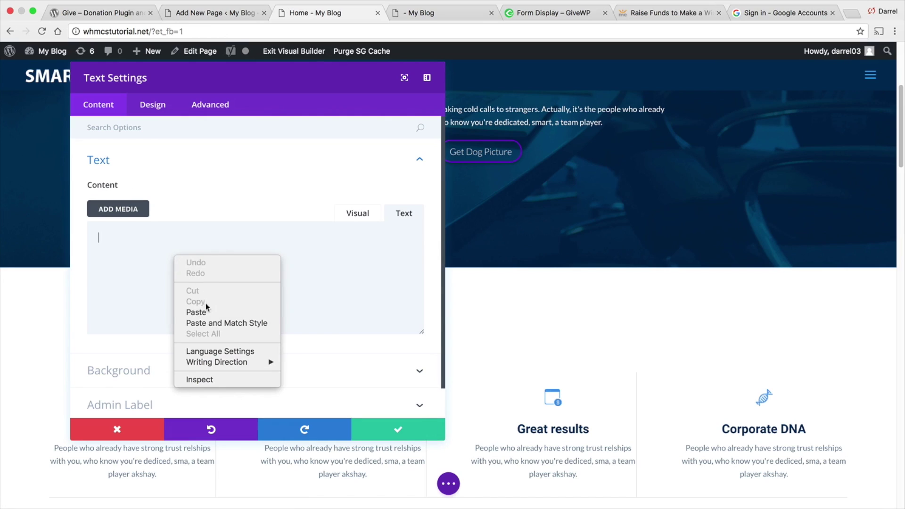
click(204, 309)
click(382, 423)
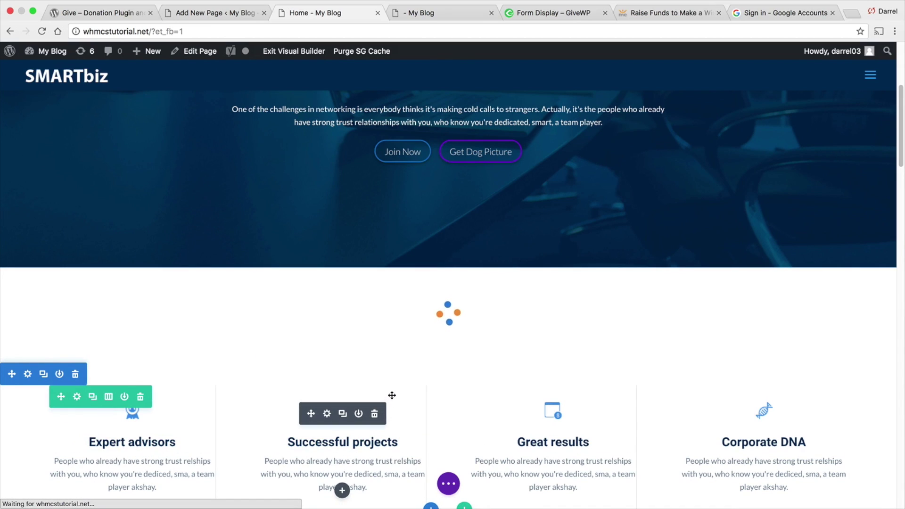
Save the home page with the embedded donation form
scroll(391, 394, down, 3)
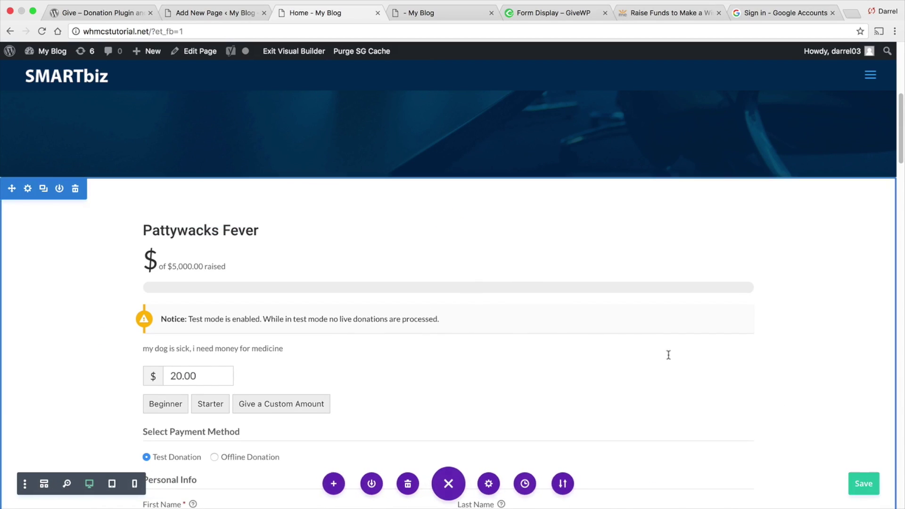
scroll(508, 264, down, 2)
scroll(231, 264, down, 3)
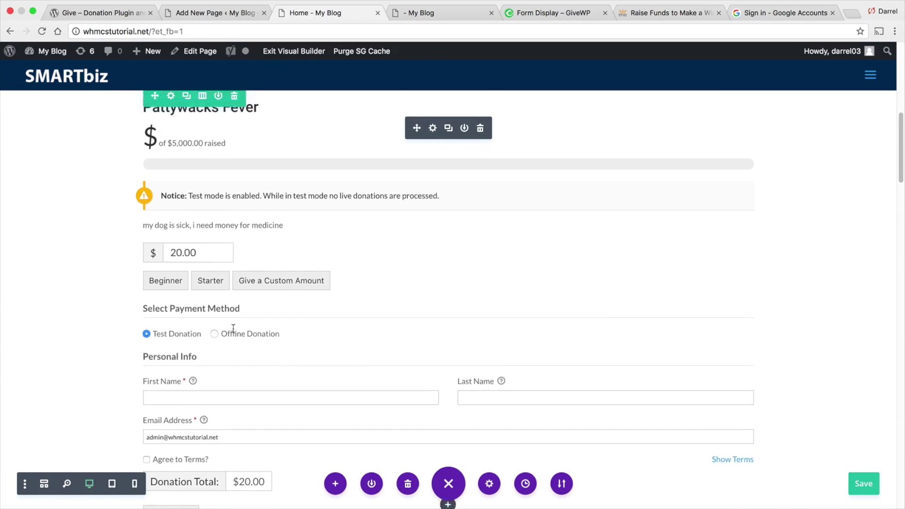
key(super+s)
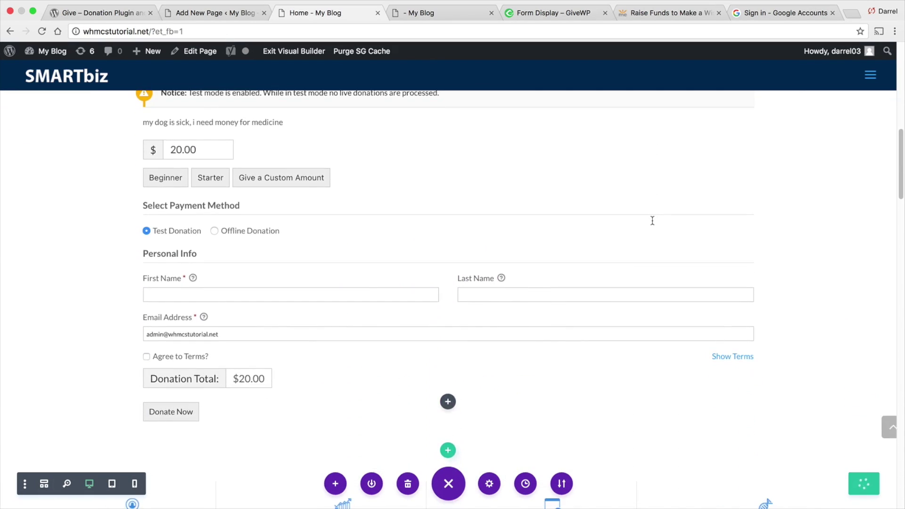
scroll(647, 234, down, 3)
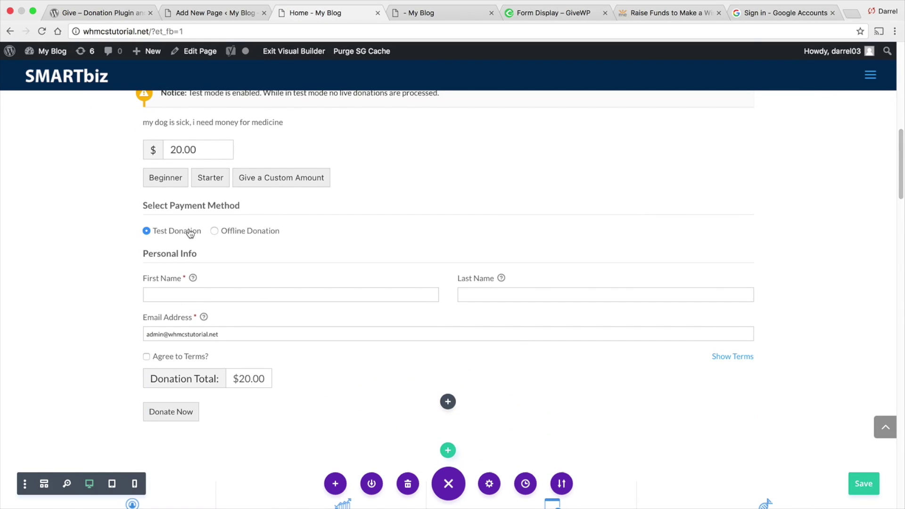
click(848, 484)
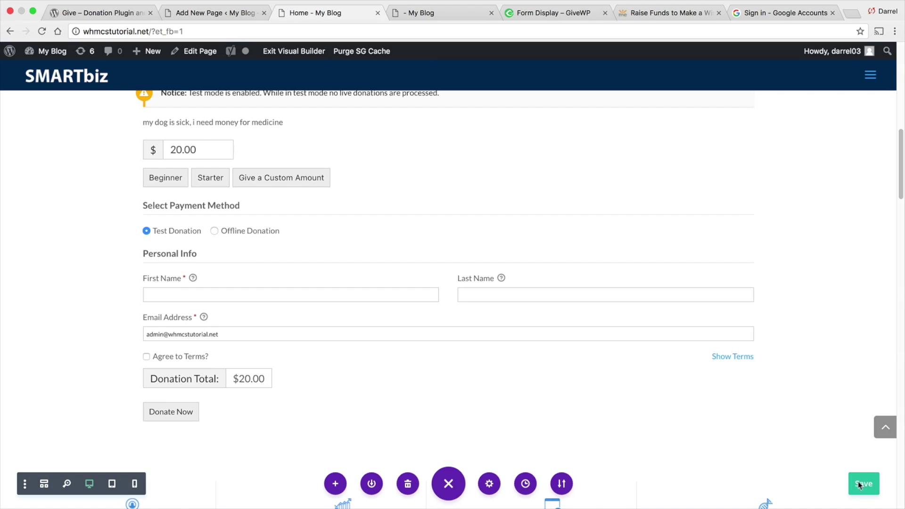
scroll(471, 215, up, 5)
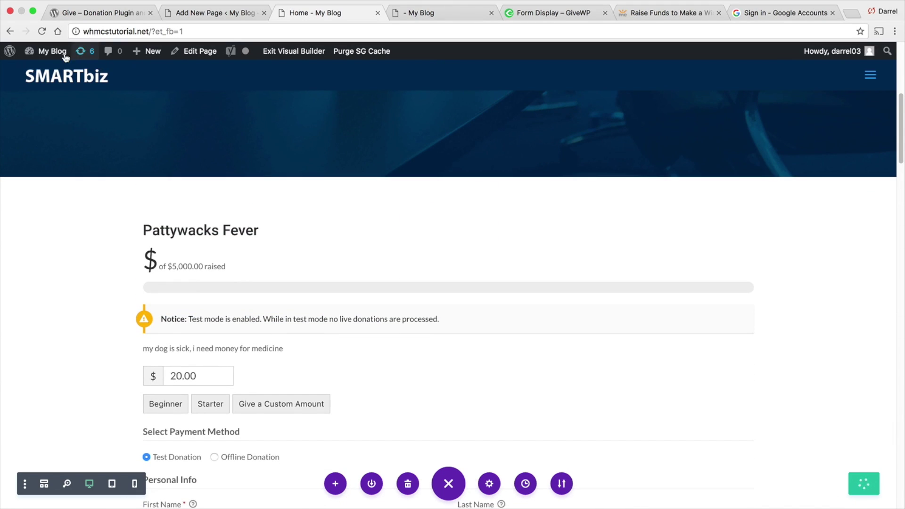
Open Donations > Settings from the dashboard and check the Payment Gateways tab
mouse_move(46, 51)
click(46, 71)
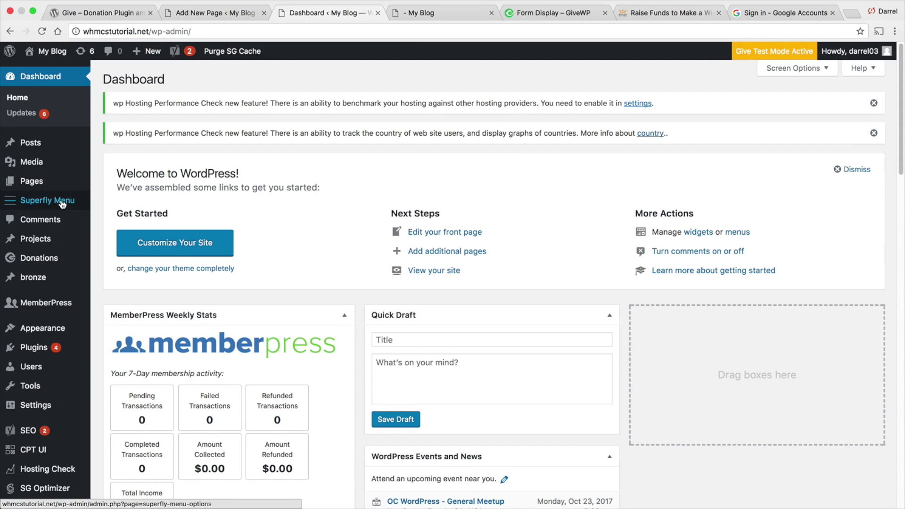
mouse_move(52, 258)
click(120, 337)
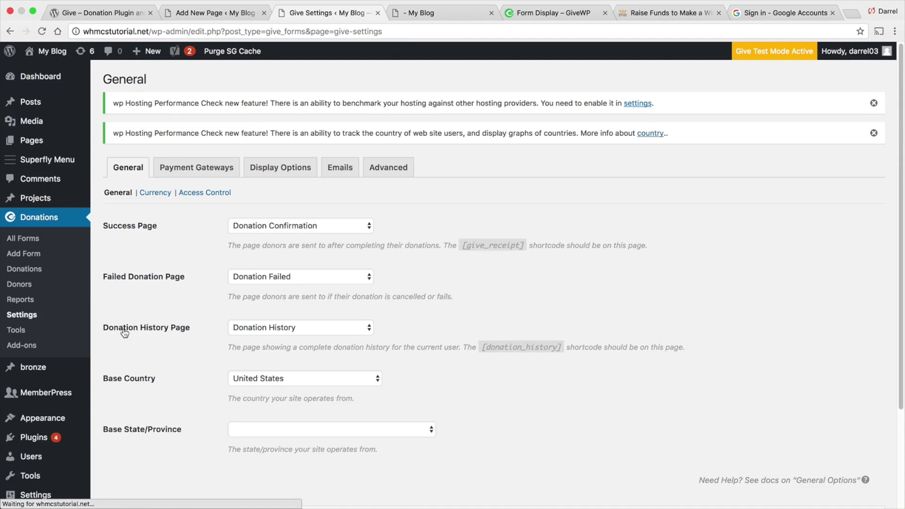
click(195, 168)
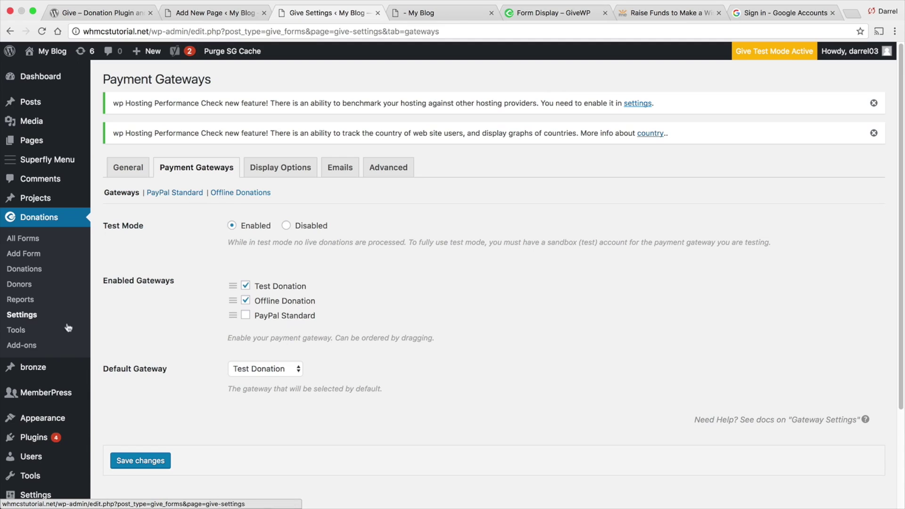
Browse the list of available Give add-ons
click(36, 347)
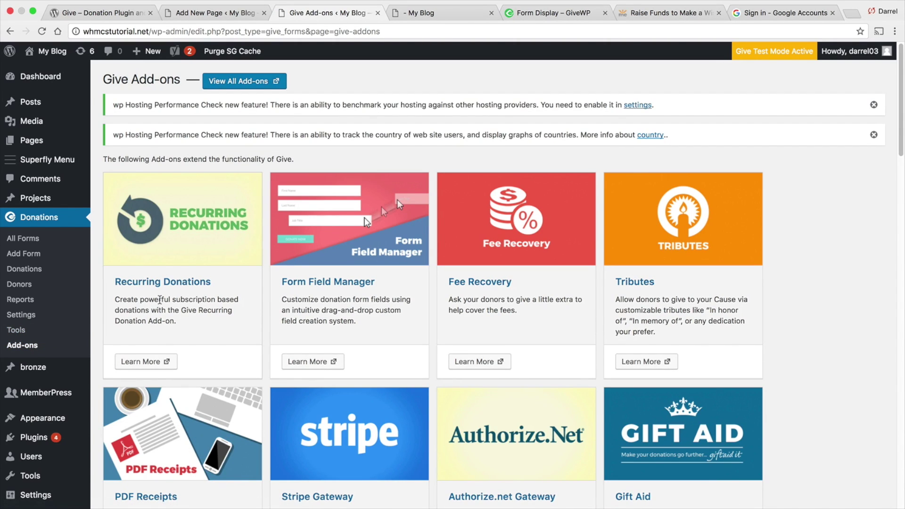
scroll(144, 309, down, 1)
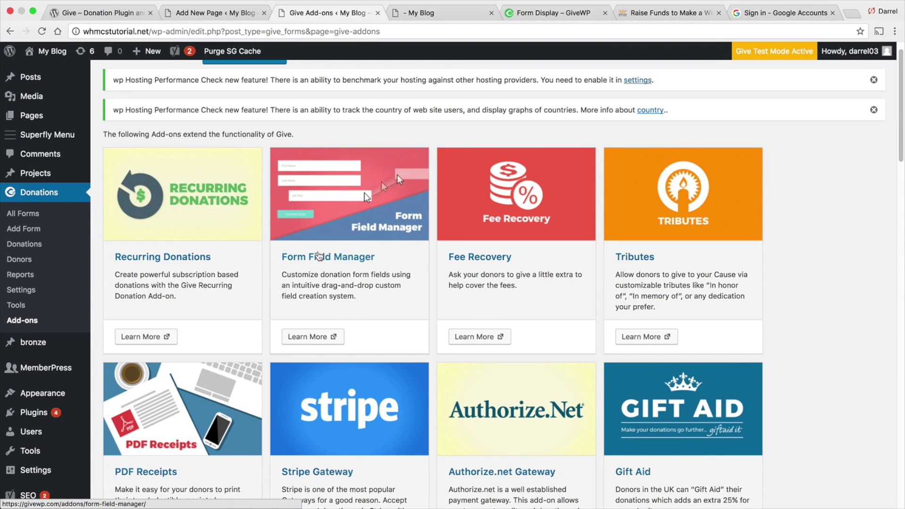
scroll(483, 257, down, 4)
scroll(482, 257, down, 18)
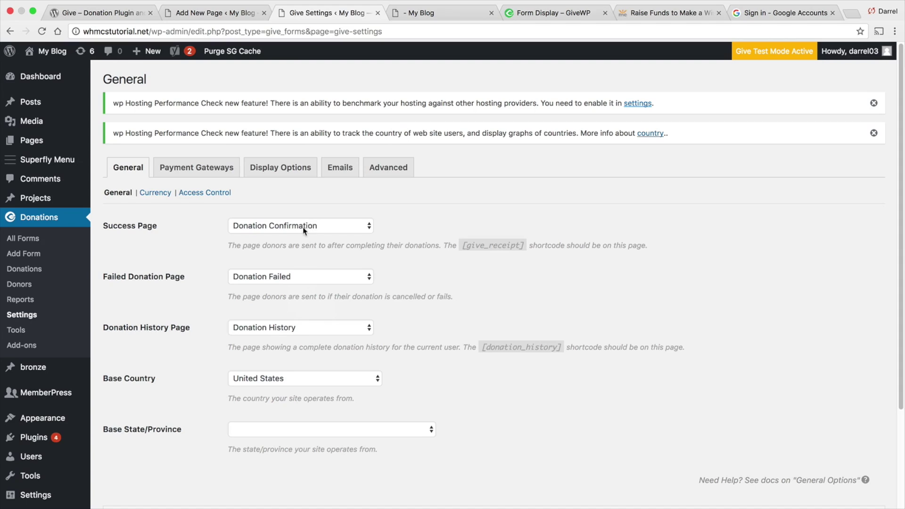
Review the Give Display Options and Emails settings tabs
click(281, 173)
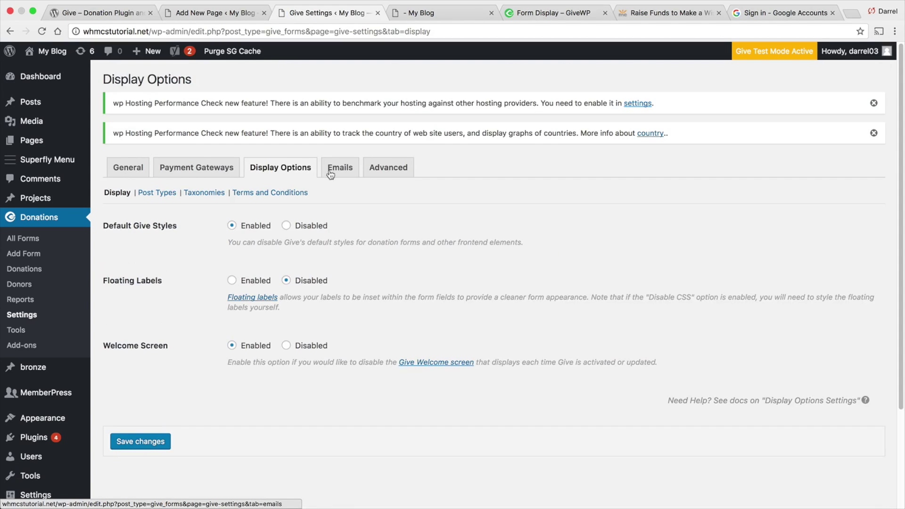
click(345, 173)
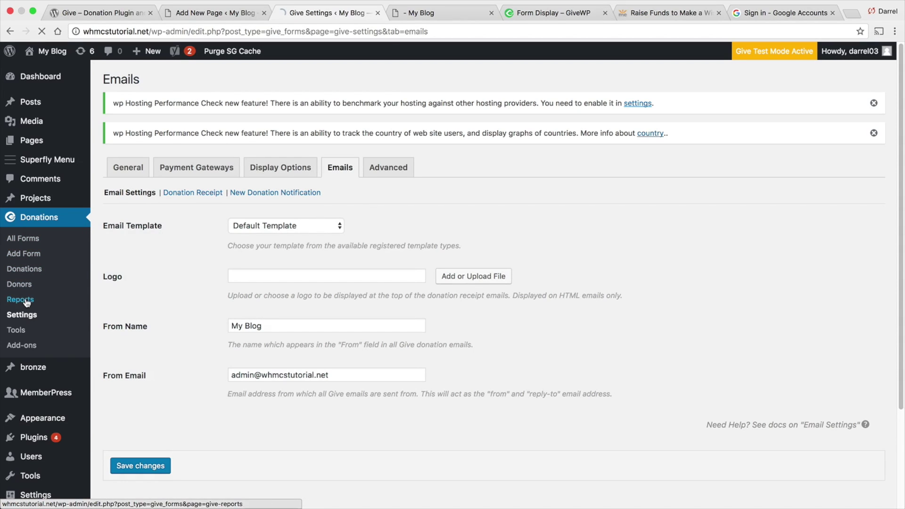
scroll(224, 336, down, 1)
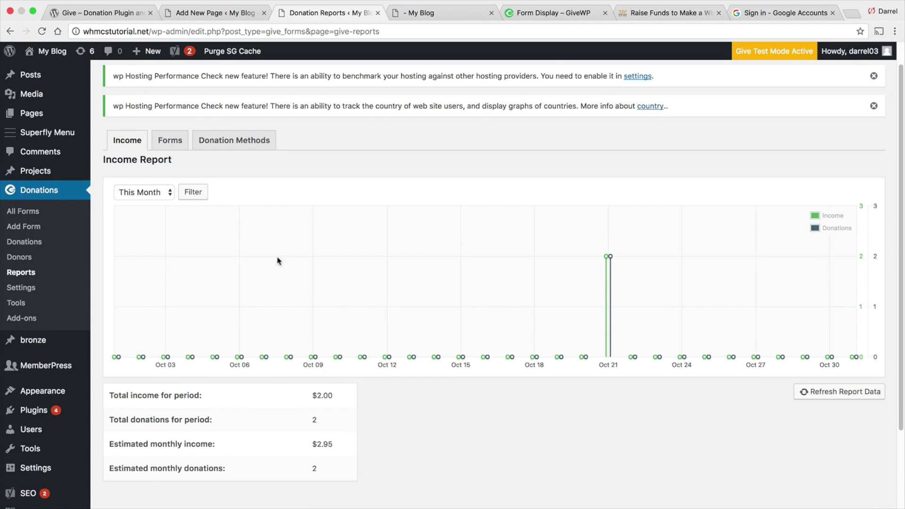
Go from the income report to the donation forms list, then switch to GoFundMe
click(25, 242)
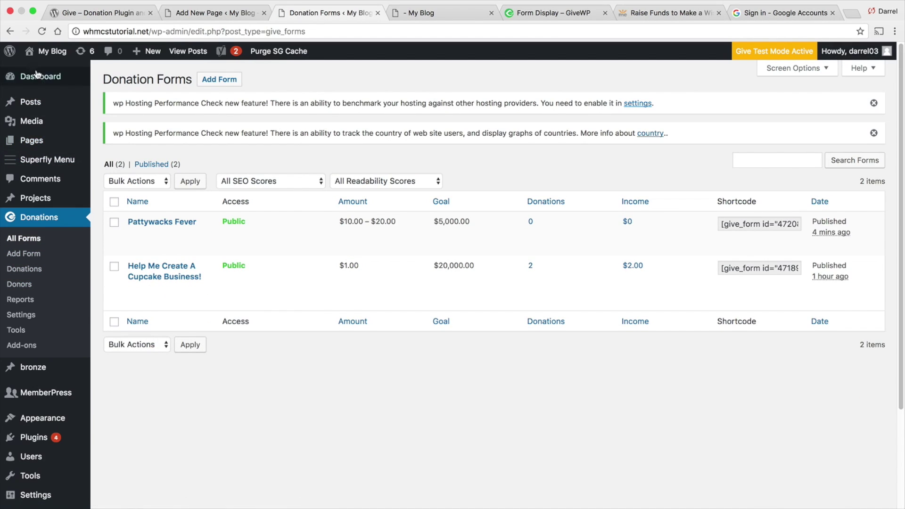
mouse_move(32, 64)
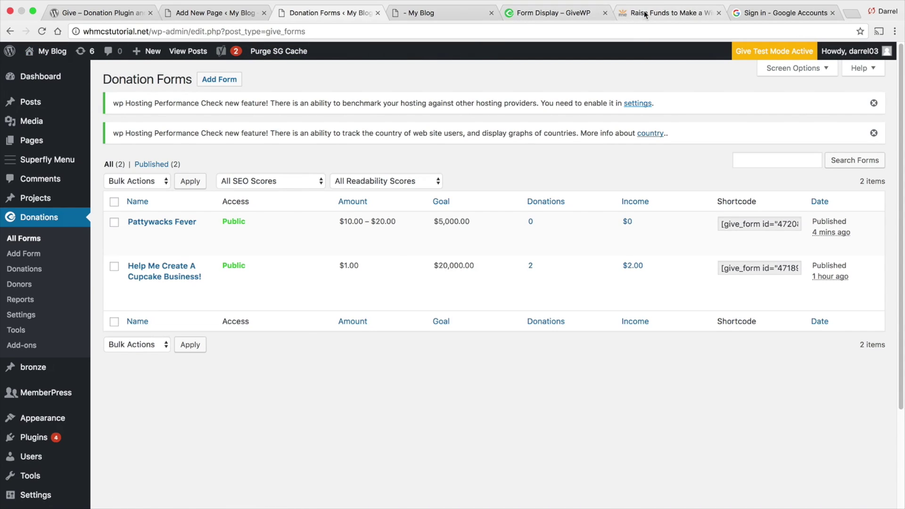
click(629, 13)
Scroll through the GoFundMe wish fundraisers page
click(804, 215)
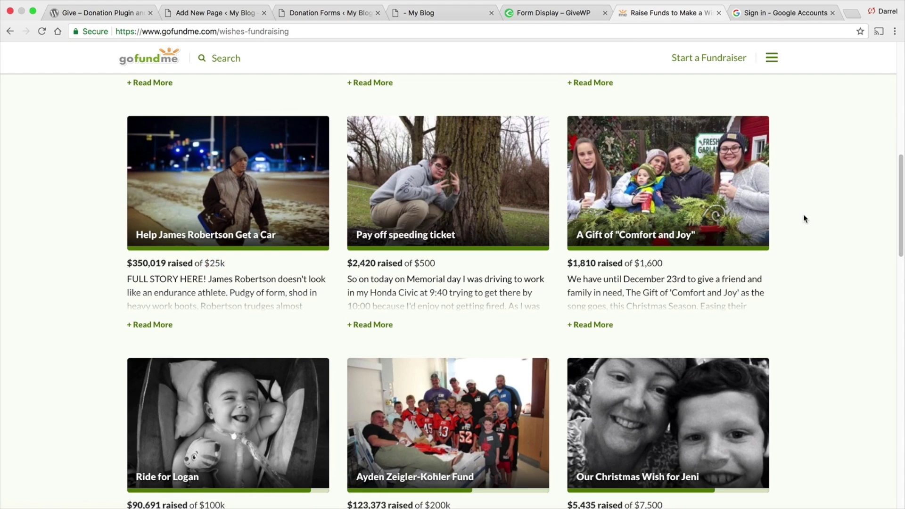
scroll(753, 333, down, 1)
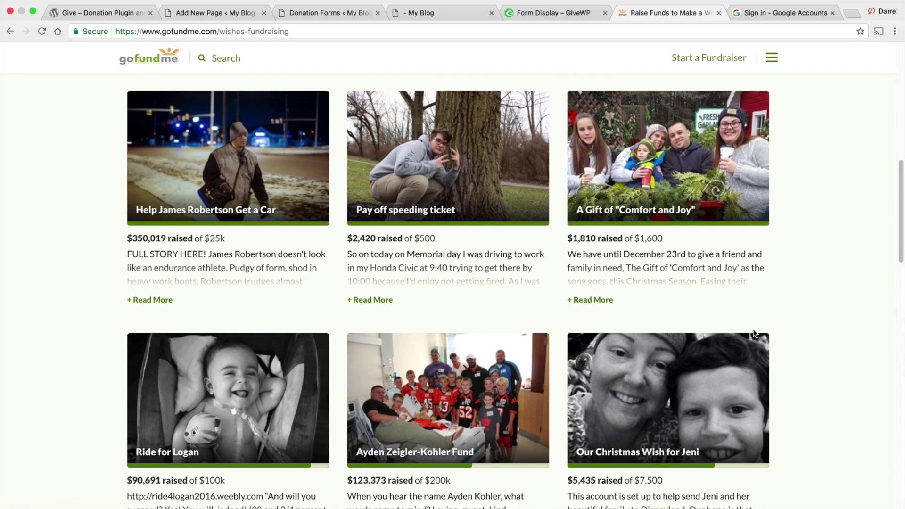
scroll(753, 330, down, 2)
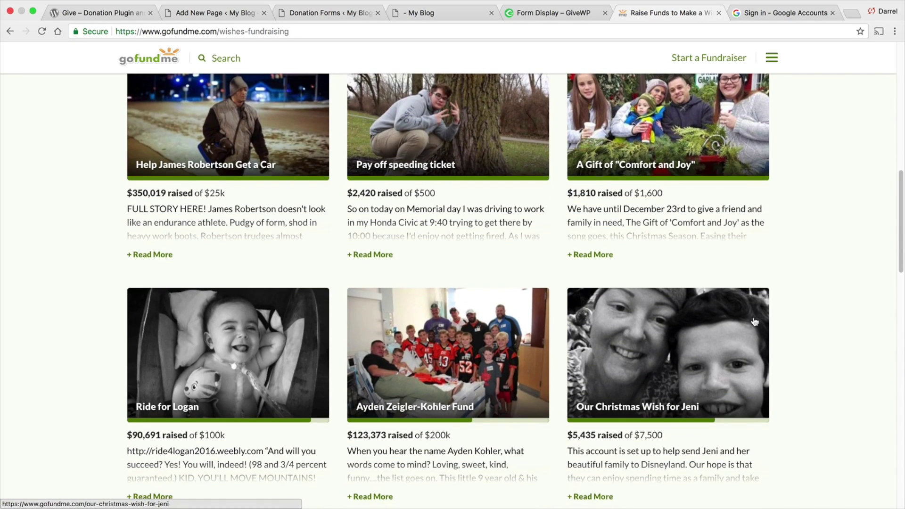
scroll(752, 313, down, 1)
scroll(751, 313, up, 3)
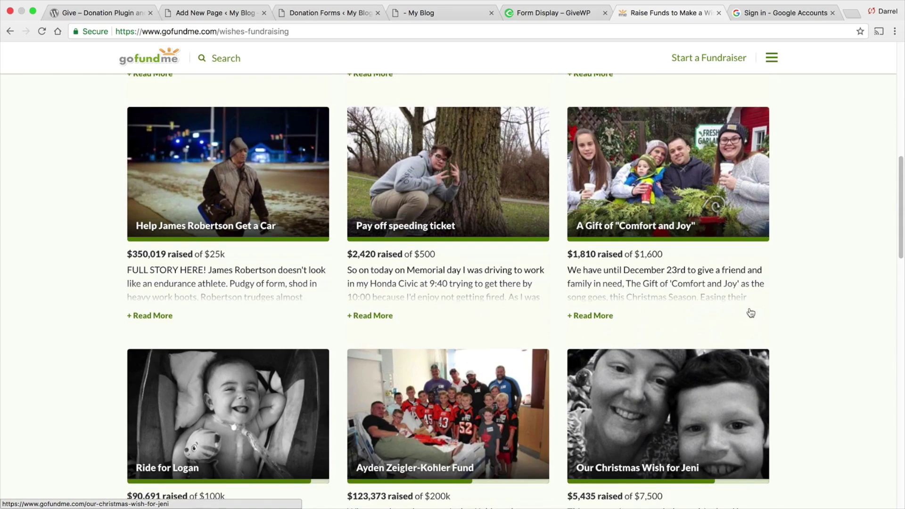
scroll(750, 314, up, 10)
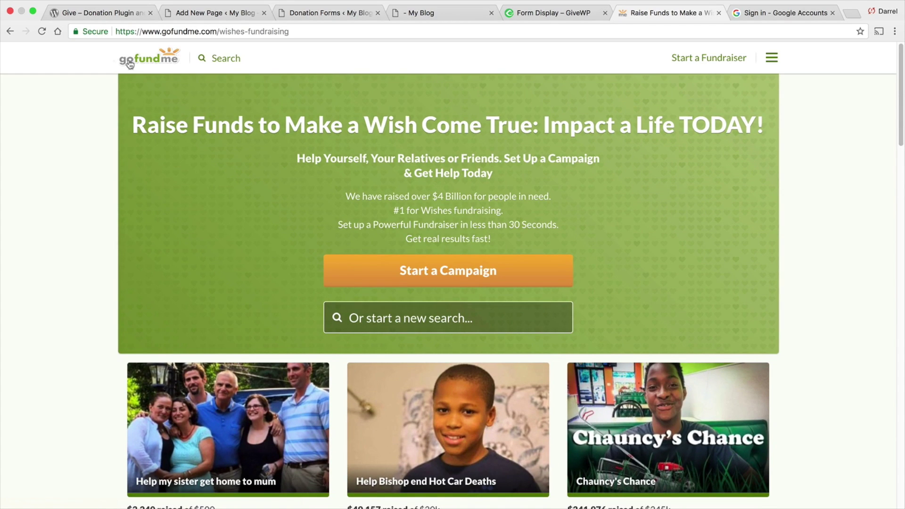
Look over the GoFundMe homepage, then return to the Donate Form page draft
click(143, 60)
scroll(340, 242, down, 15)
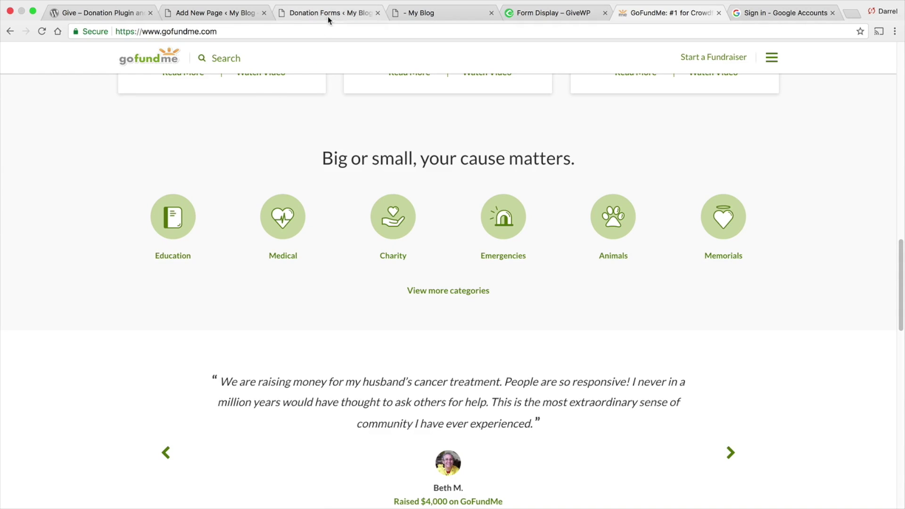
click(212, 14)
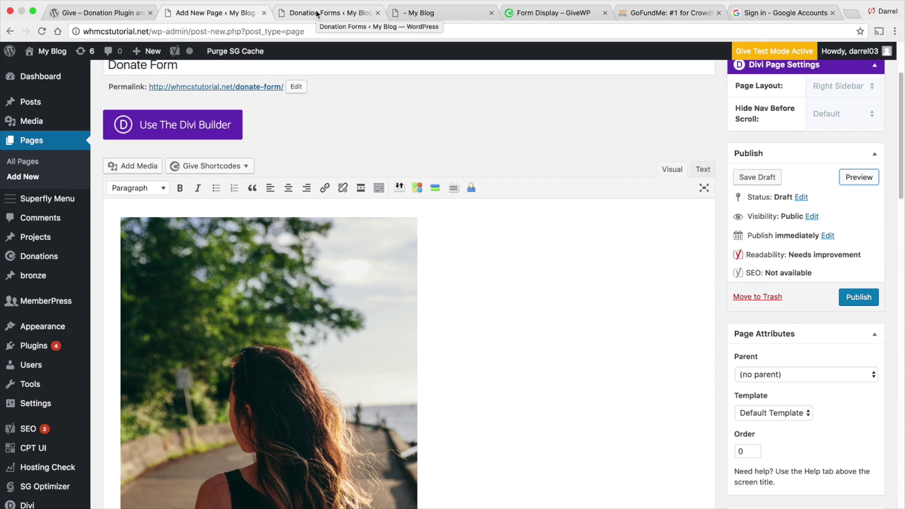
Read the Give 1.8.15 plugin page on WordPress.org, scrolling through its Description and Ratings
click(115, 14)
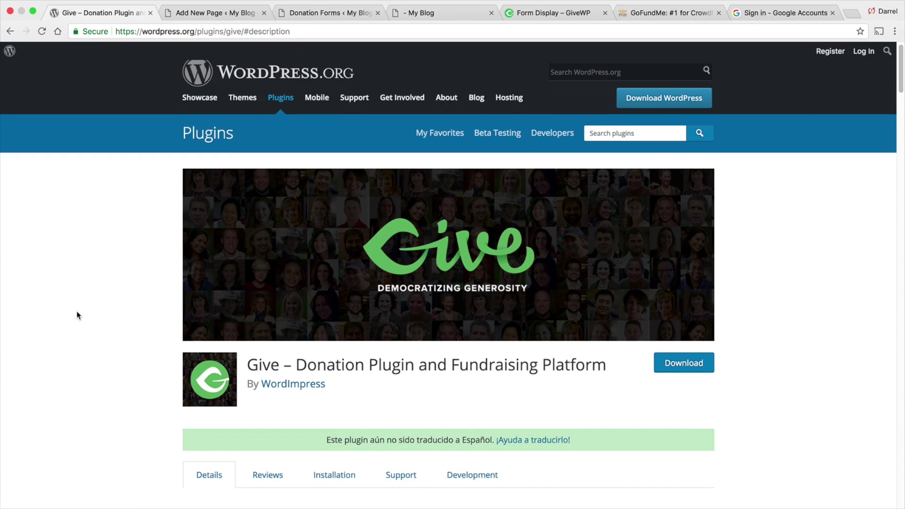
scroll(76, 310, down, 5)
scroll(76, 308, down, 6)
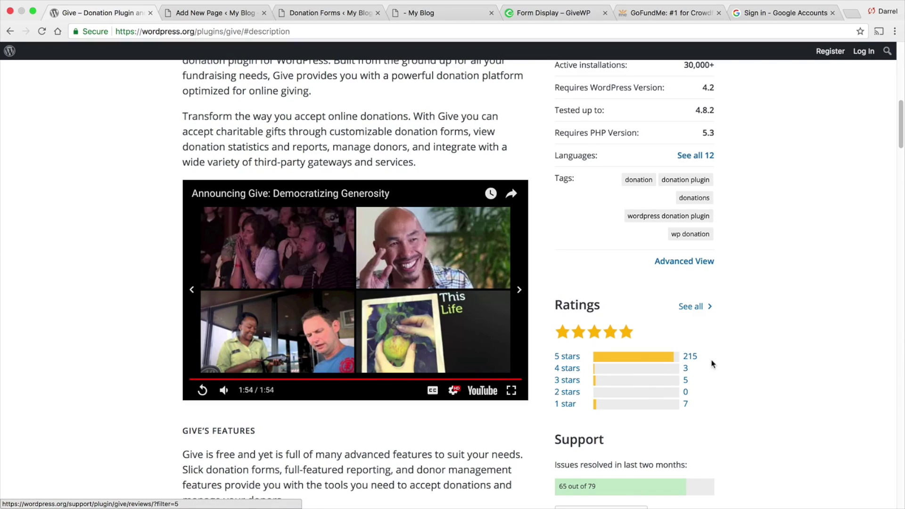
scroll(687, 366, down, 1)
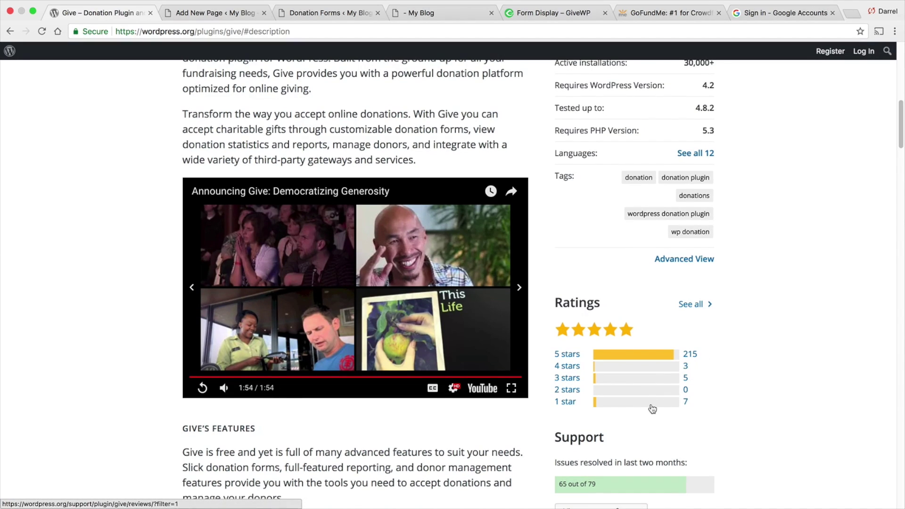
scroll(669, 415, up, 7)
scroll(669, 408, down, 1)
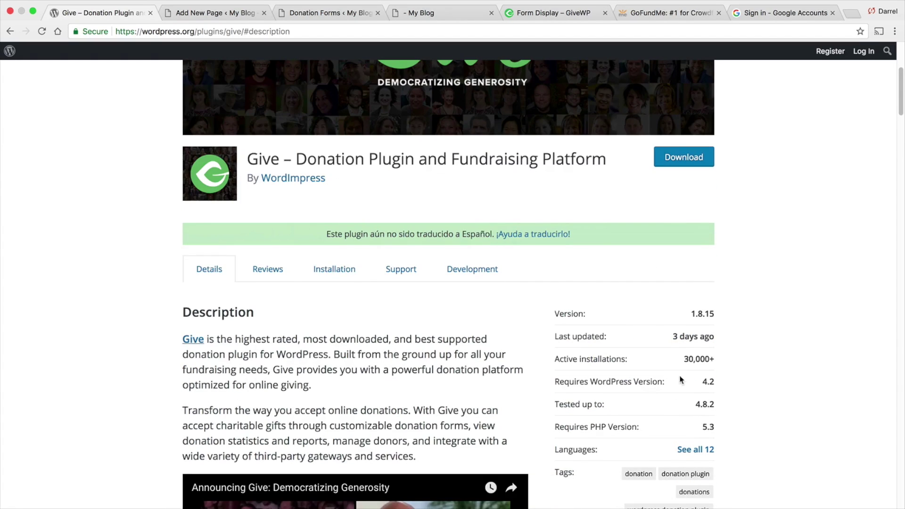
drag(683, 359, 726, 355)
click(743, 350)
scroll(742, 352, up, 5)
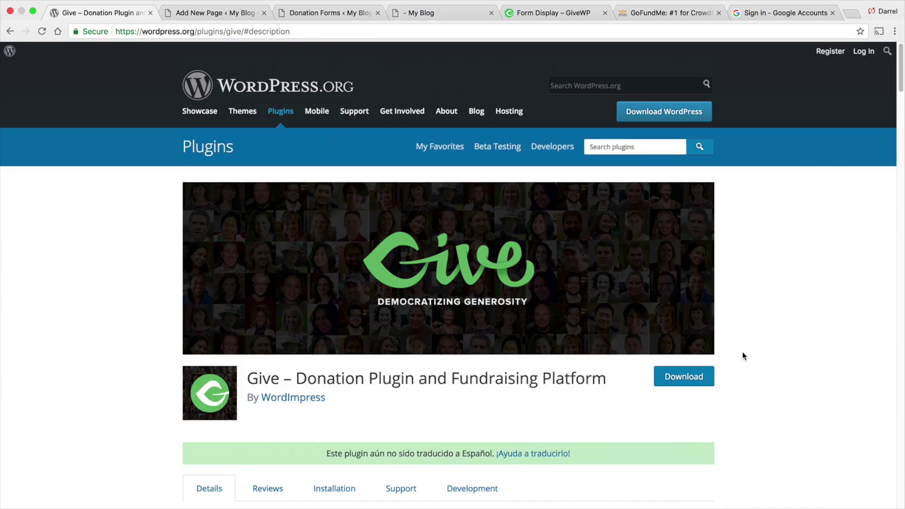